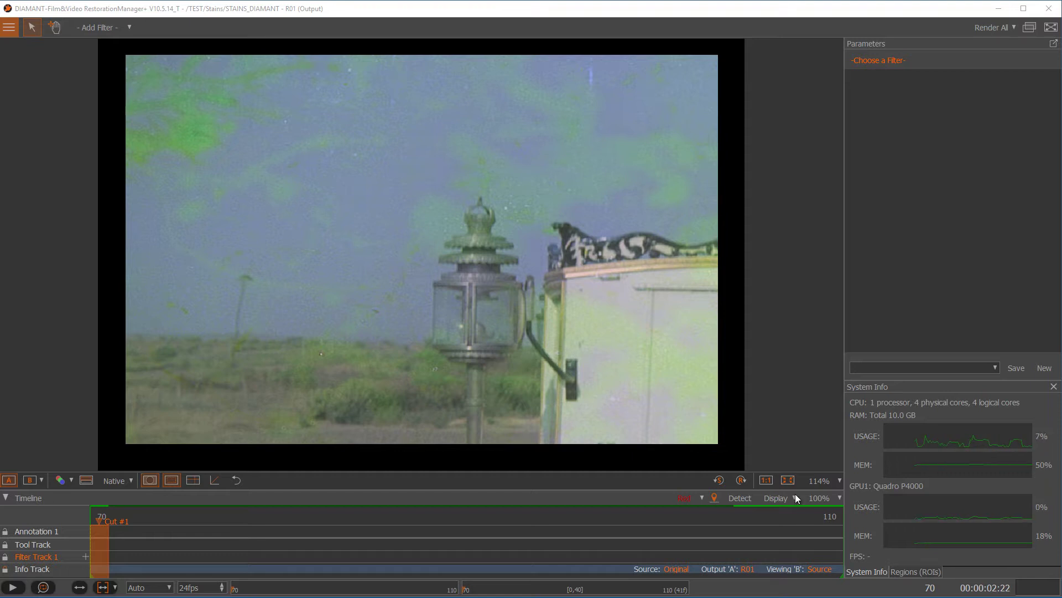
Step: Play the green-stained STAINS_DIAMANT R01 clip and stop playback on frame 87
click(12, 588)
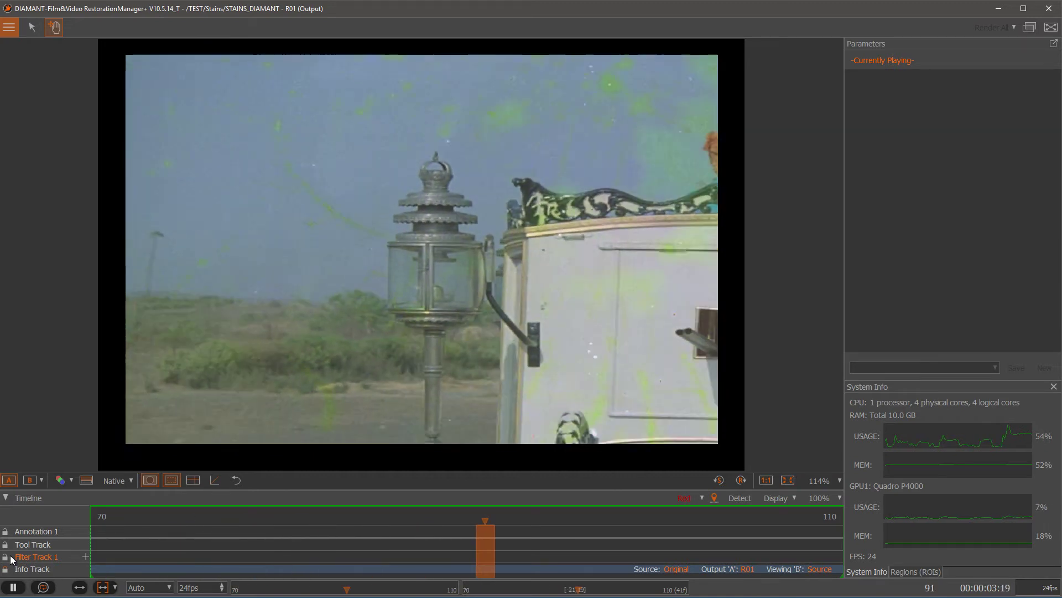
key(space)
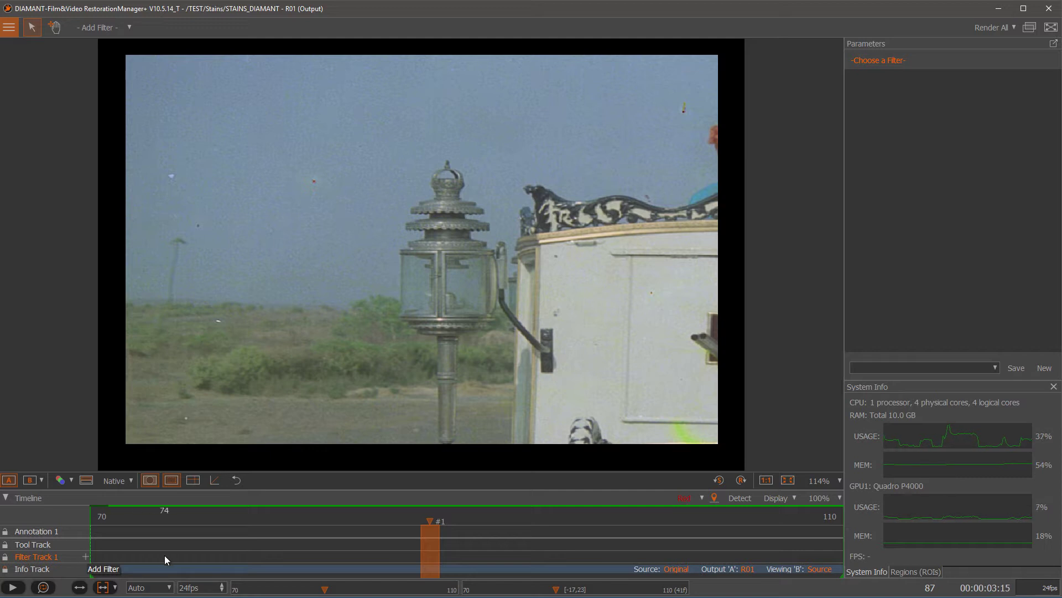
Step: Show the B source view and add a Repair > Stain filter to Filter Track 1, covering frames 70–110
click(30, 480)
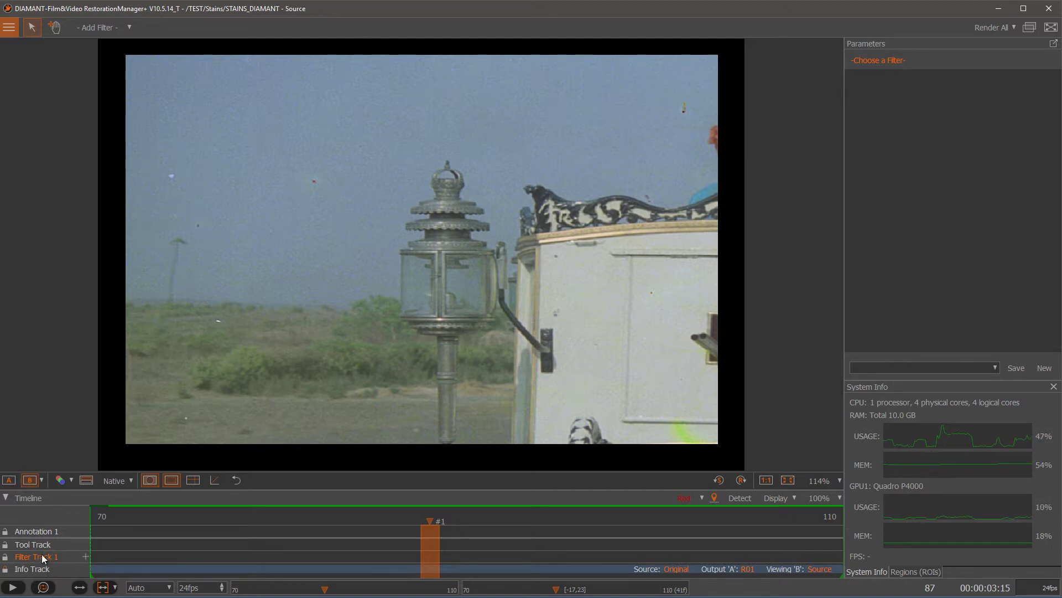
click(86, 556)
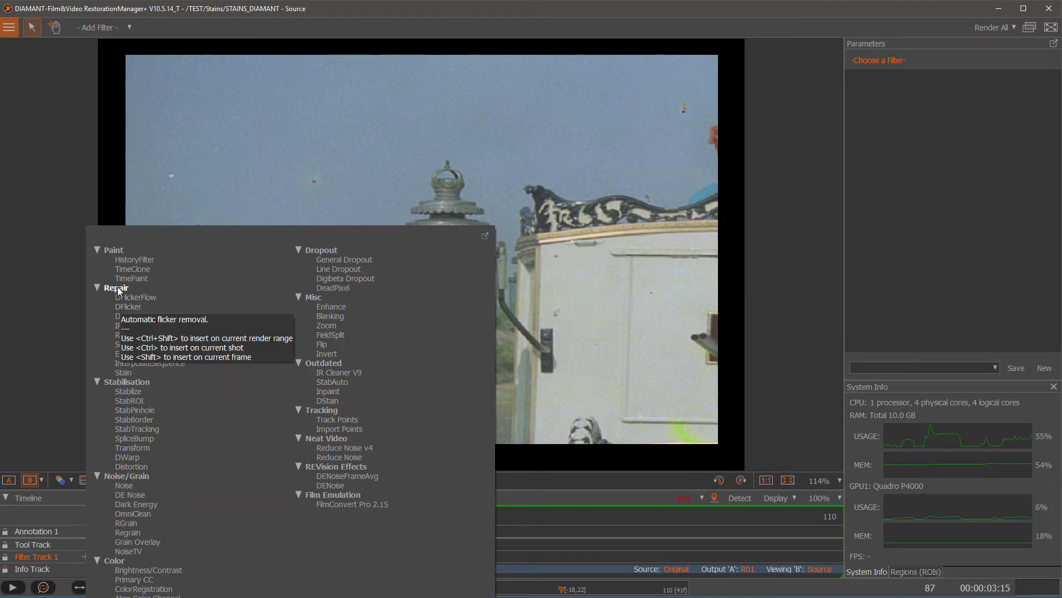
click(123, 372)
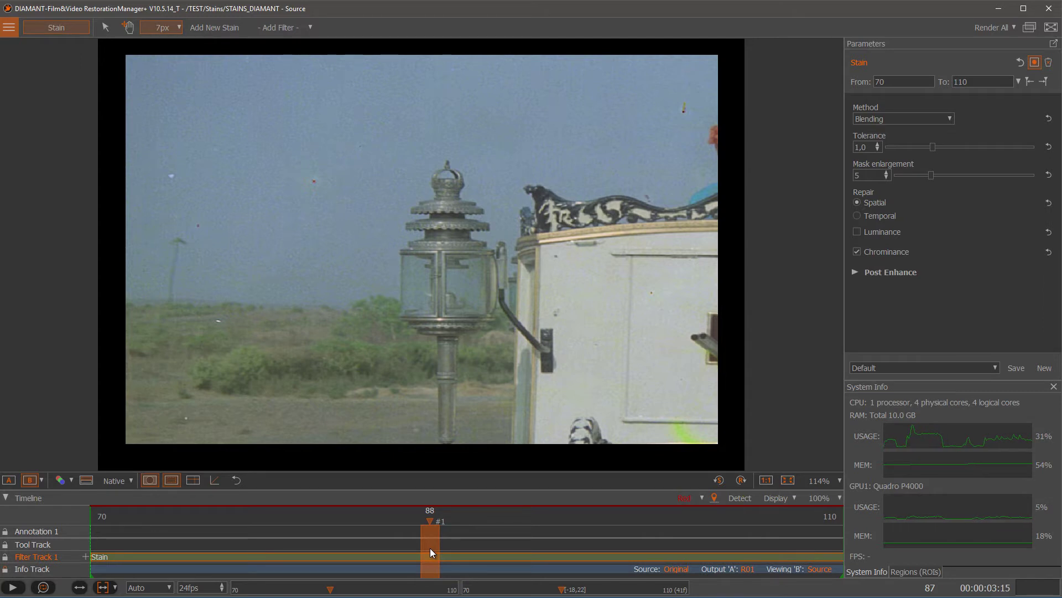
Step: Advance from frame 87 to frame 101, where the green stains are heavy
key(space)
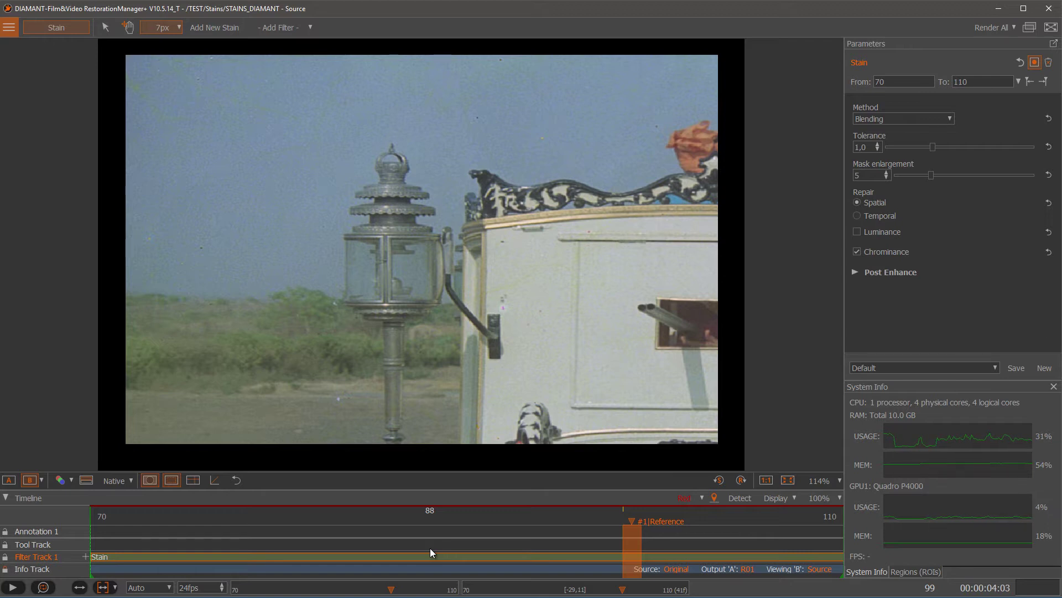
key(Right)
key(Right)
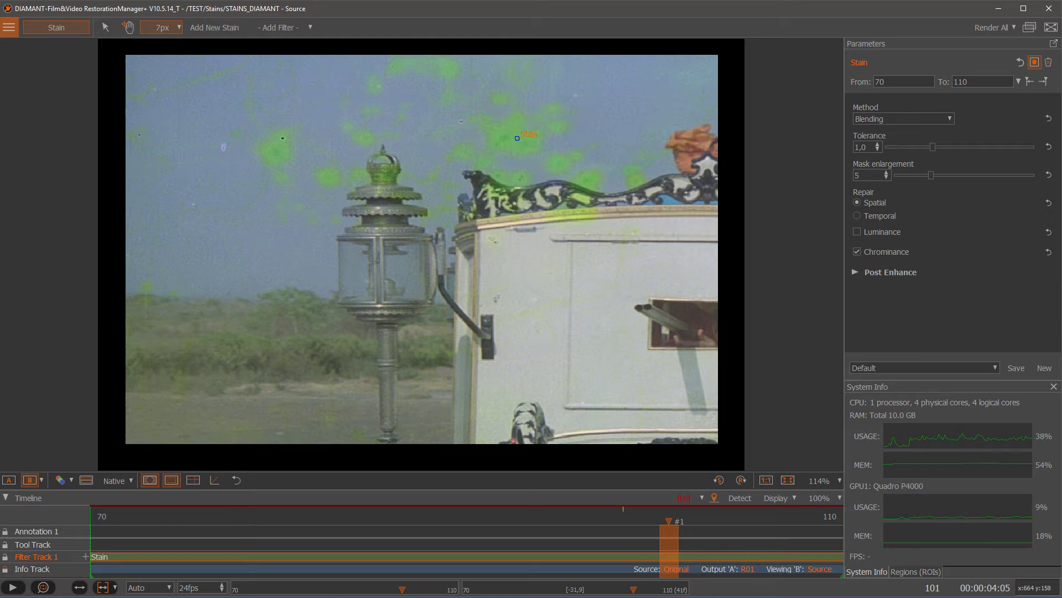
Step: Mark stain regions on green blotches in the sky and railing across frames 101–103
click(512, 125)
key(a)
click(505, 136)
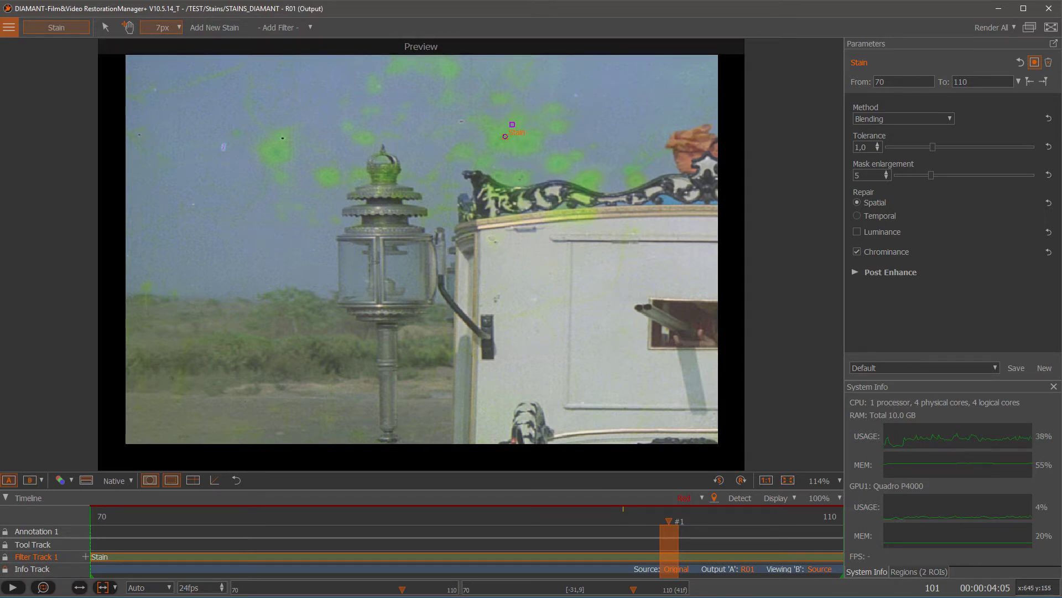
click(573, 215)
key(Right)
key(Right)
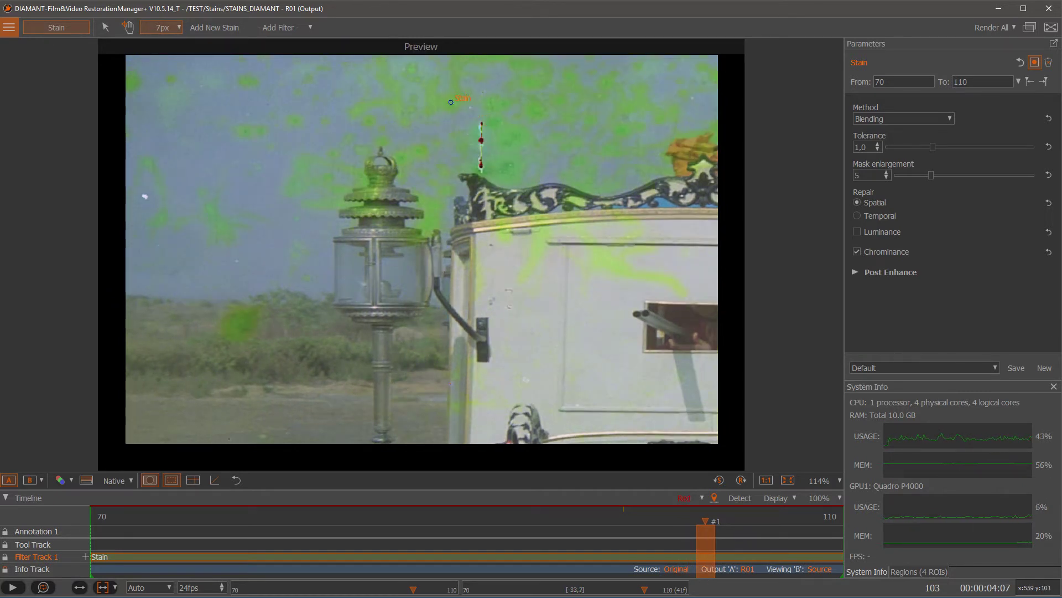
click(433, 214)
Step: Step back to frame 81, set it as a reference frame, then settle on frame 78
key(Left)
key(Left)
key(Left)
key(Left)
key(Left)
key(Left)
key(Left)
key(Left)
key(Left)
key(Left)
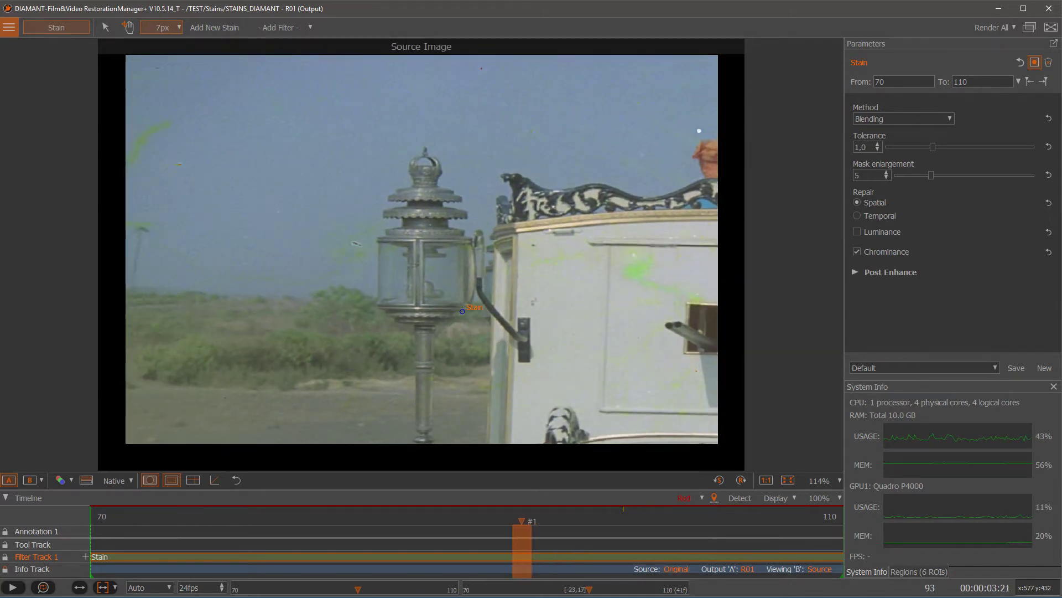
key(Left)
key(Left)
key(Left)
key(Left)
key(Left)
key(Left)
key(Left)
key(Left)
key(Left)
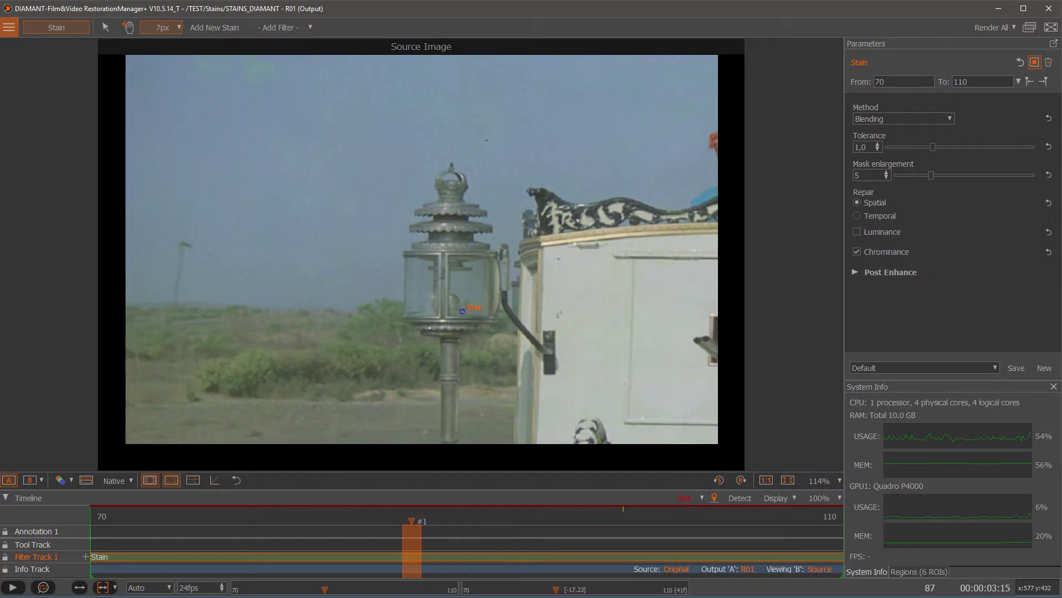
key(Left)
key(Left)
key(Left)
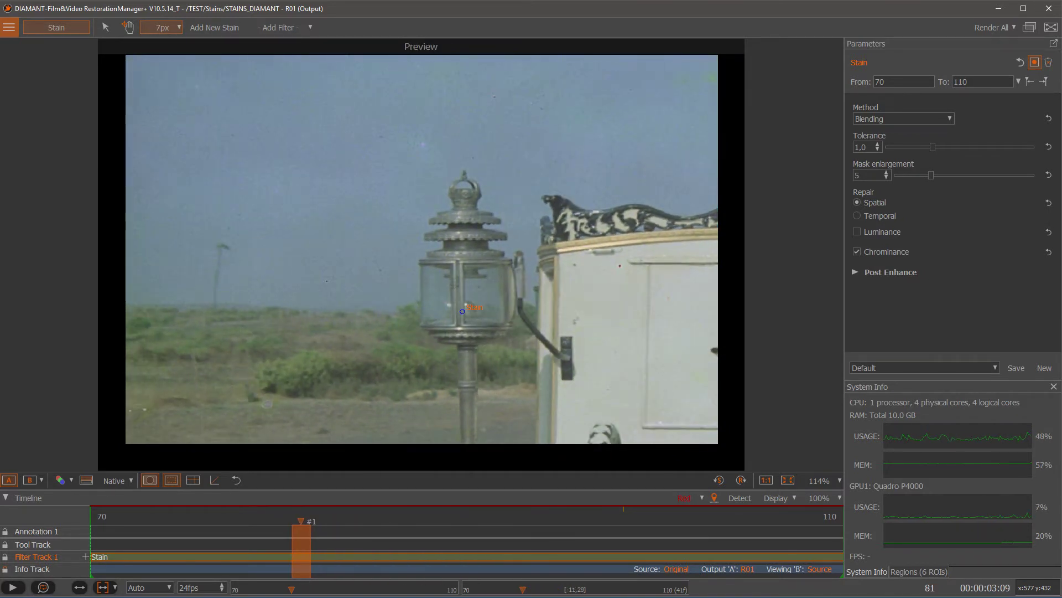
key(r)
key(Left)
key(Left)
key(Left)
key(Left)
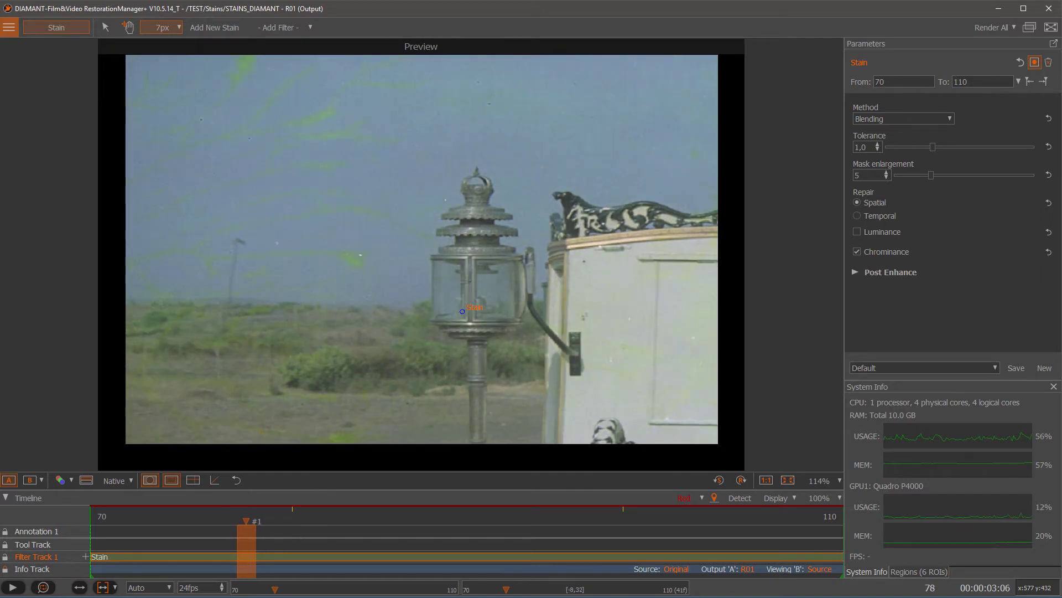
key(Right)
Step: Zoom in and mark a stain region on the small green streak in the sky, then zoom out
scroll(371, 262, up, 5)
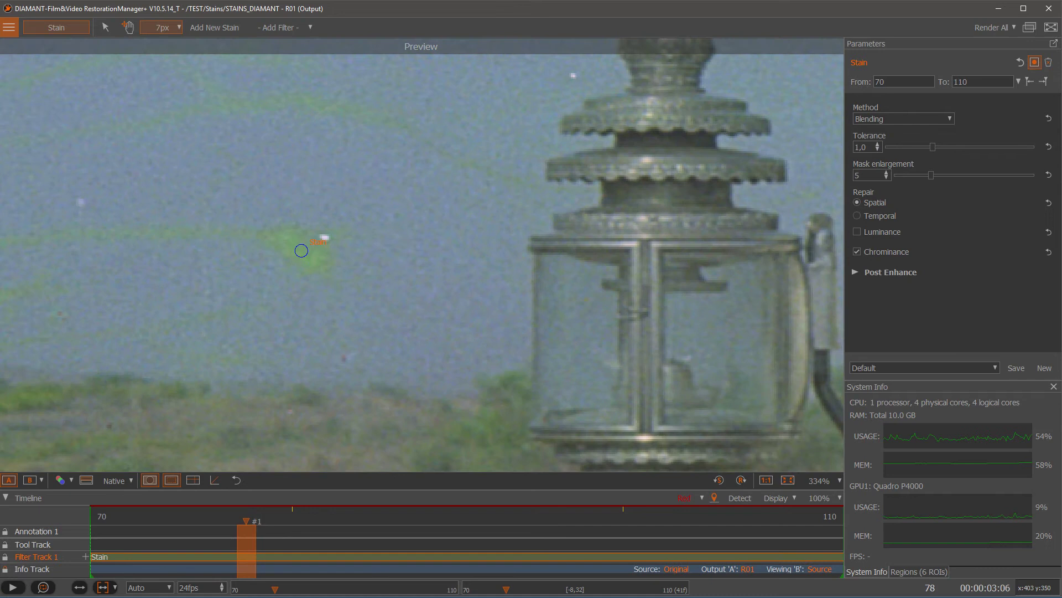
click(303, 250)
scroll(361, 233, down, 3)
scroll(361, 233, down, 4)
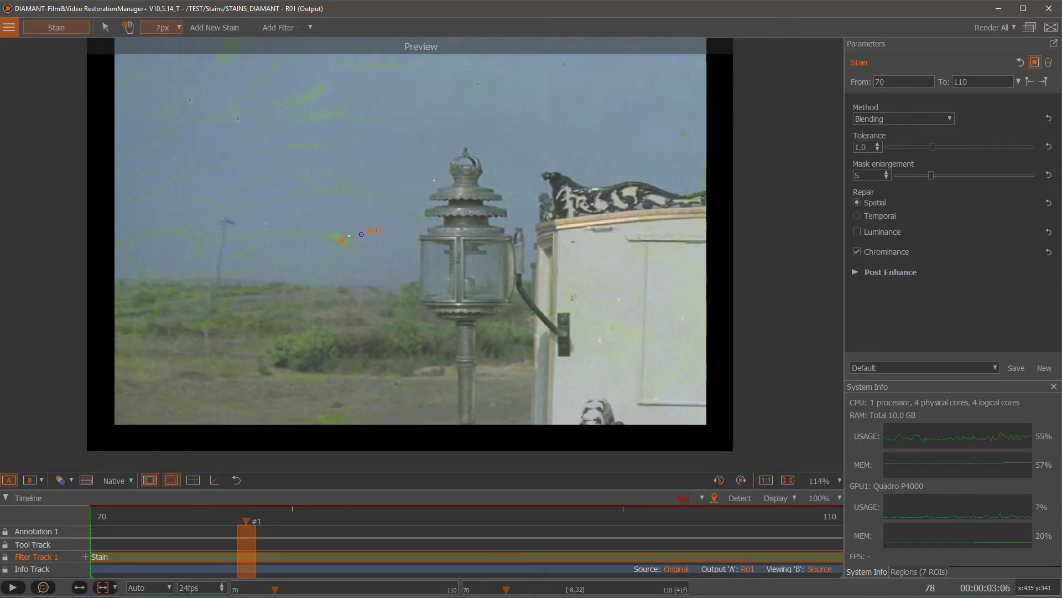
scroll(310, 113, up, 8)
scroll(307, 114, up, 1)
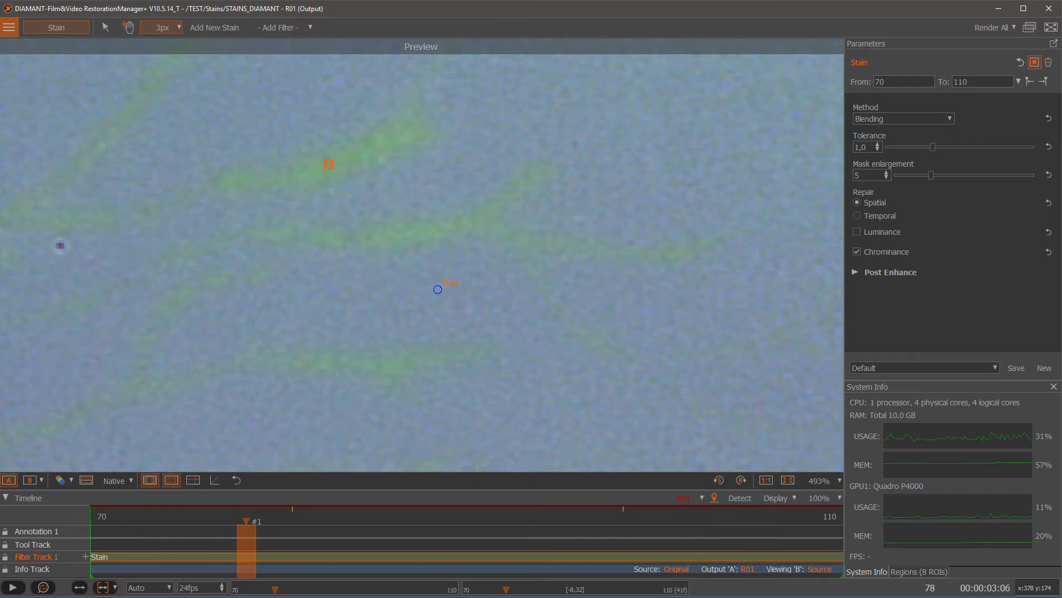
scroll(438, 285, down, 14)
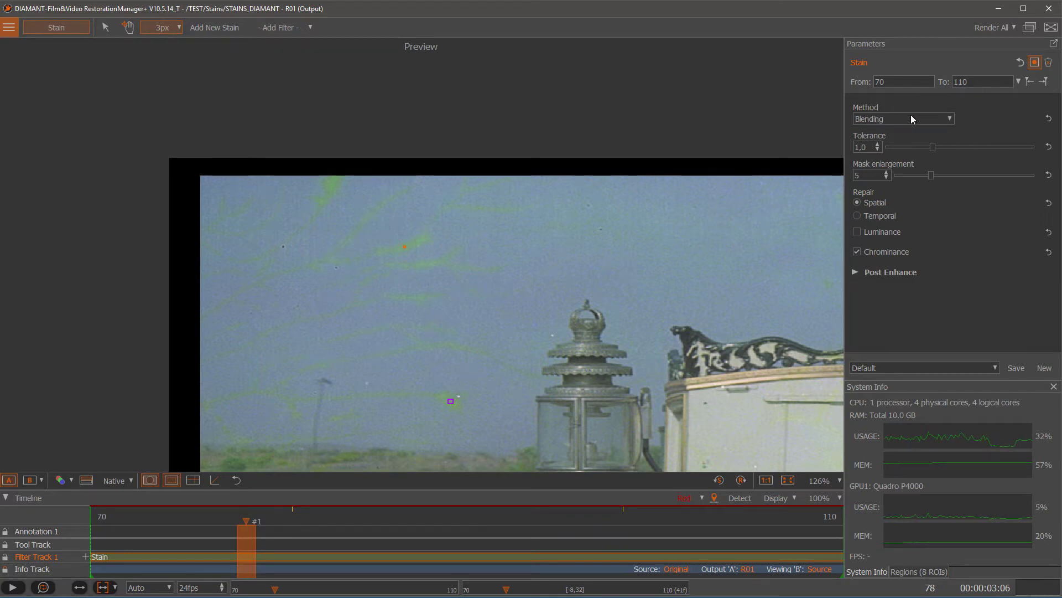
Step: Open the Stain Method dropdown listing Blending, Color correction and Smoothing
click(949, 120)
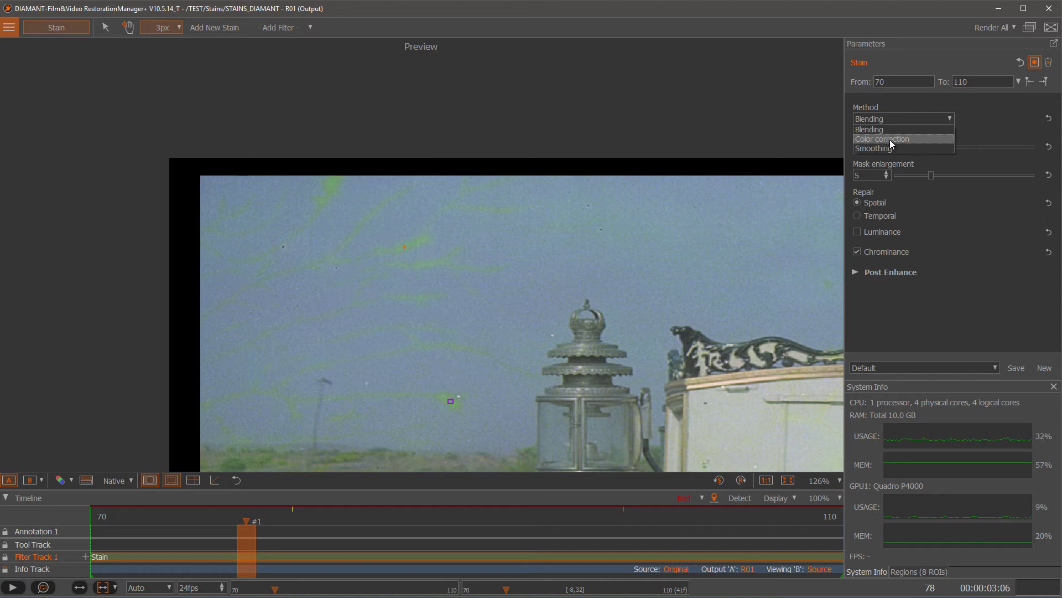
Step: Choose Color correction as the Stain method and raise Tolerance from 1,0 to 1,5
click(890, 139)
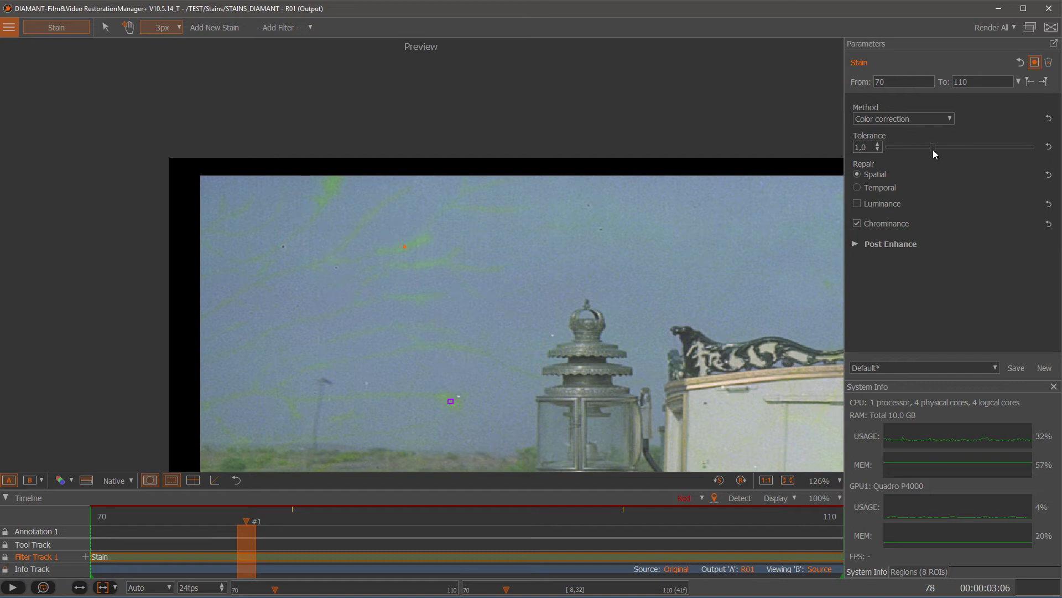
drag(934, 153, 951, 153)
Step: Switch Stain repair to Temporal mode, keeping 3 frames
click(859, 187)
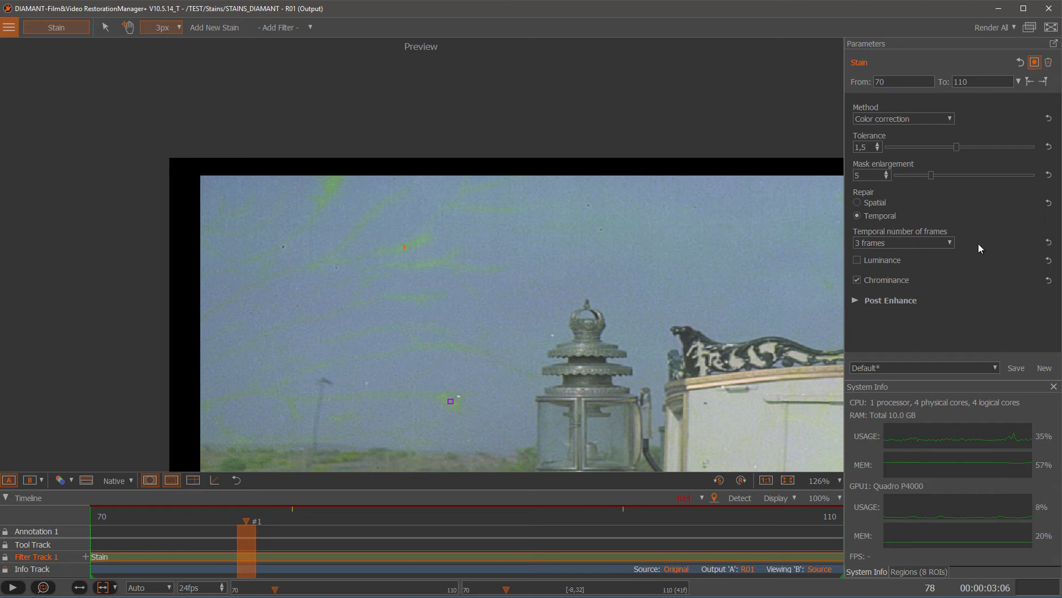
click(929, 242)
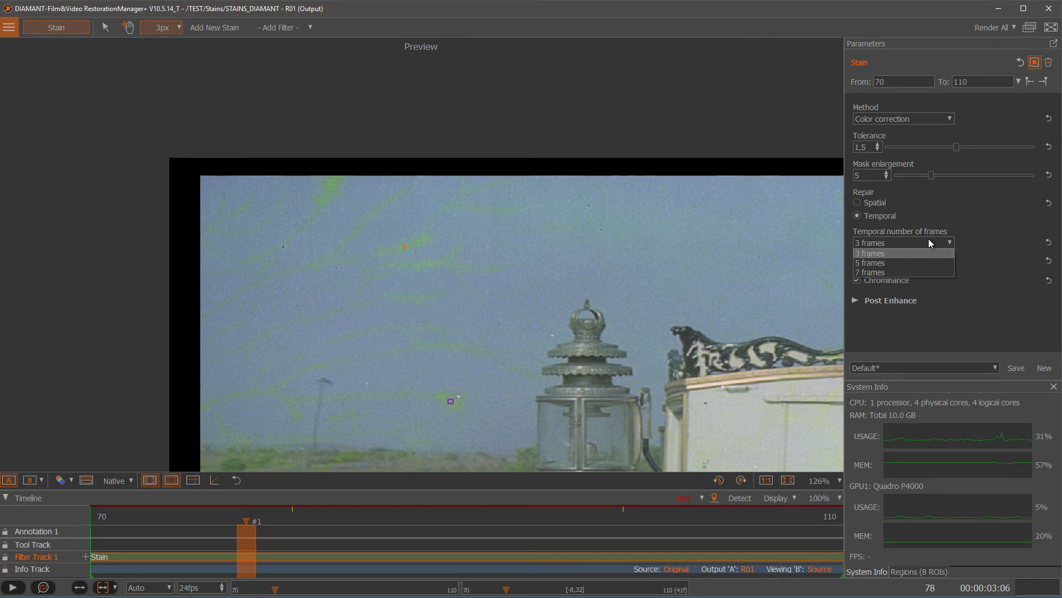
click(929, 242)
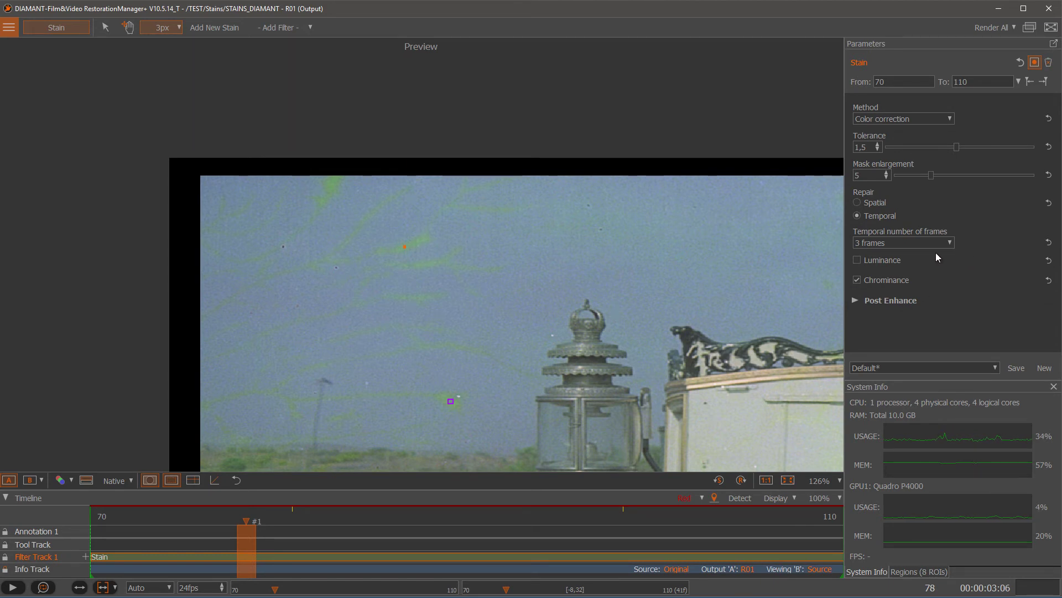
Step: Start rendering the full stain-filtered range, frames 70–110
click(1015, 28)
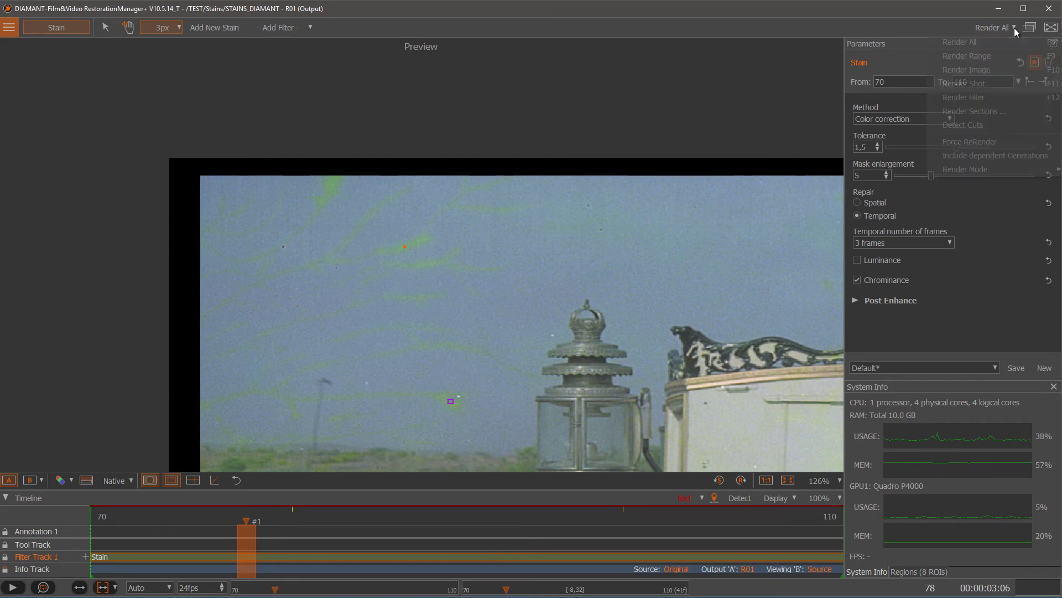
click(965, 43)
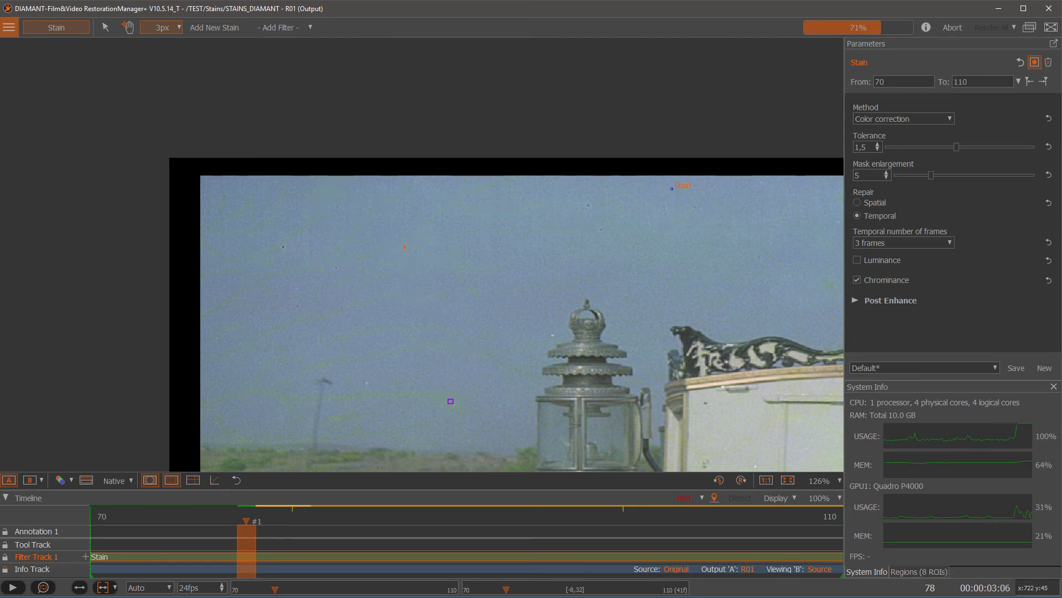
Step: Fit the frame, then flip Source B and Output A while stepping through frames 78–84
key(f)
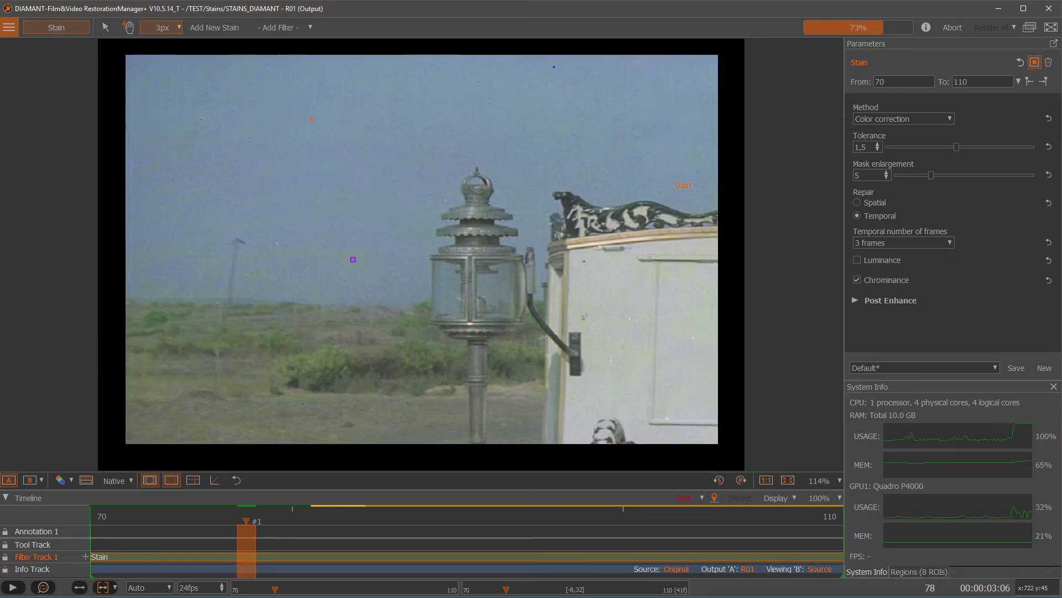
key(b)
key(a)
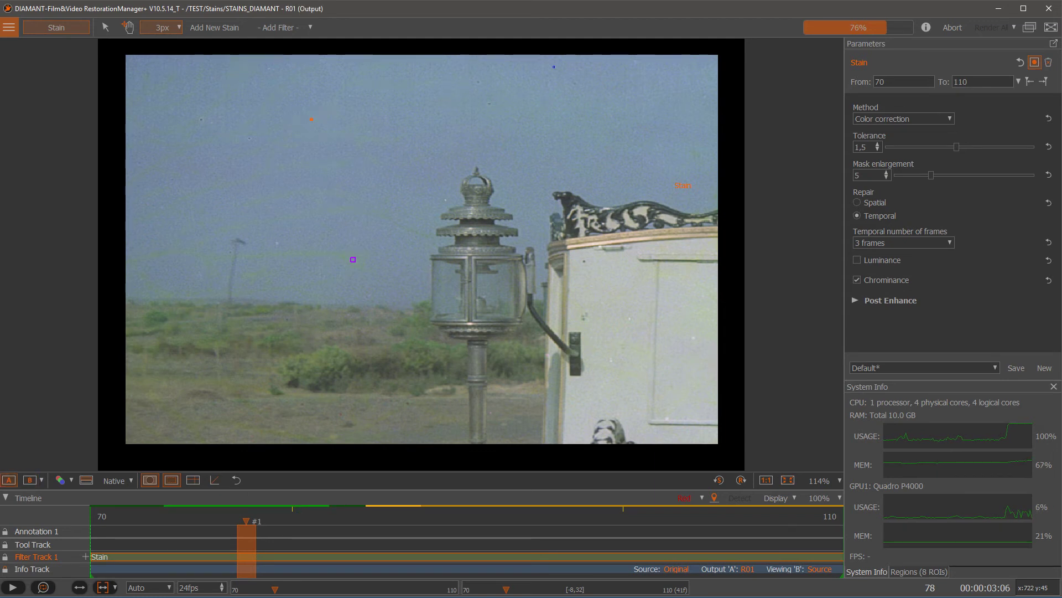
key(Right)
key(Right)
key(b)
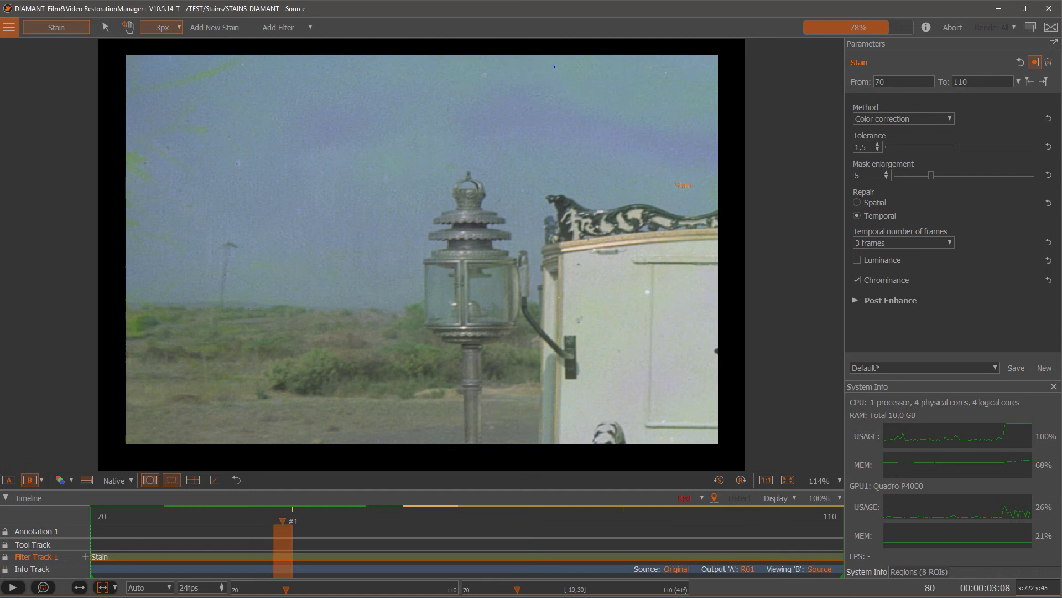
key(a)
key(b)
key(a)
key(b)
key(a)
key(b)
key(Right)
key(Right)
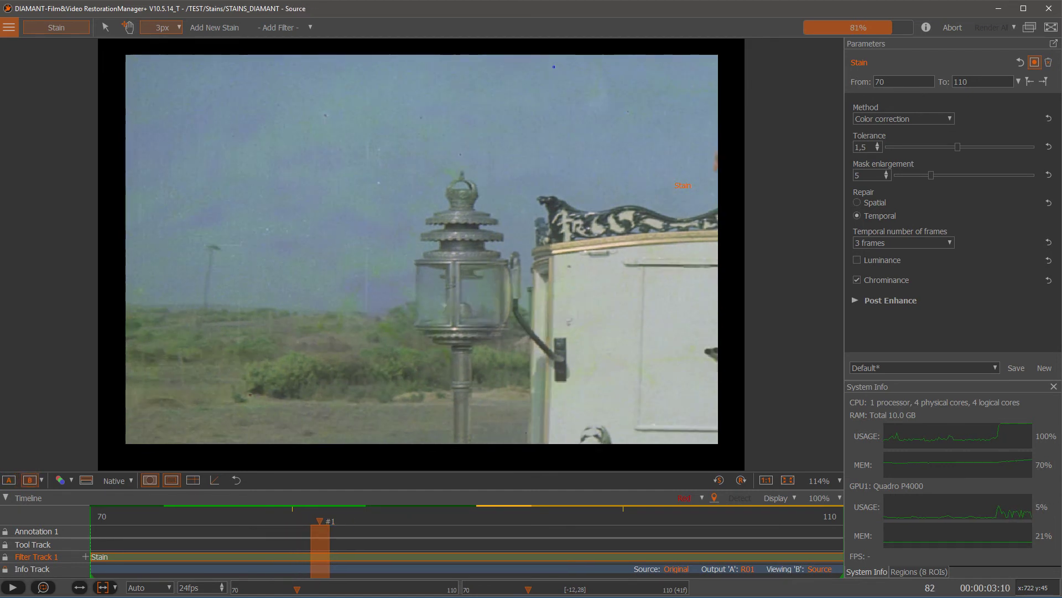
key(Right)
key(Left)
key(a)
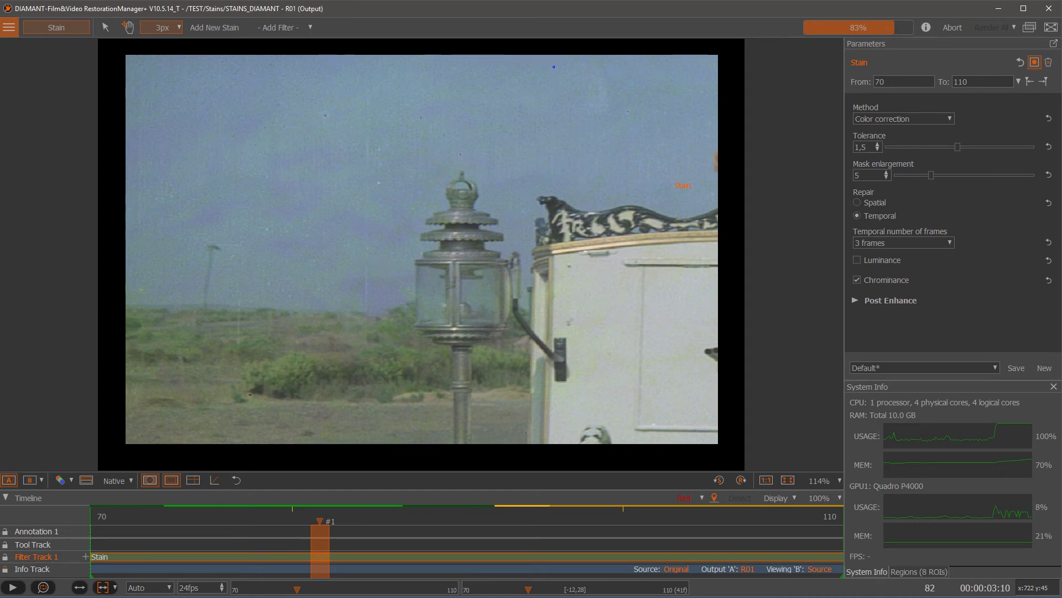
key(b)
key(a)
key(b)
key(a)
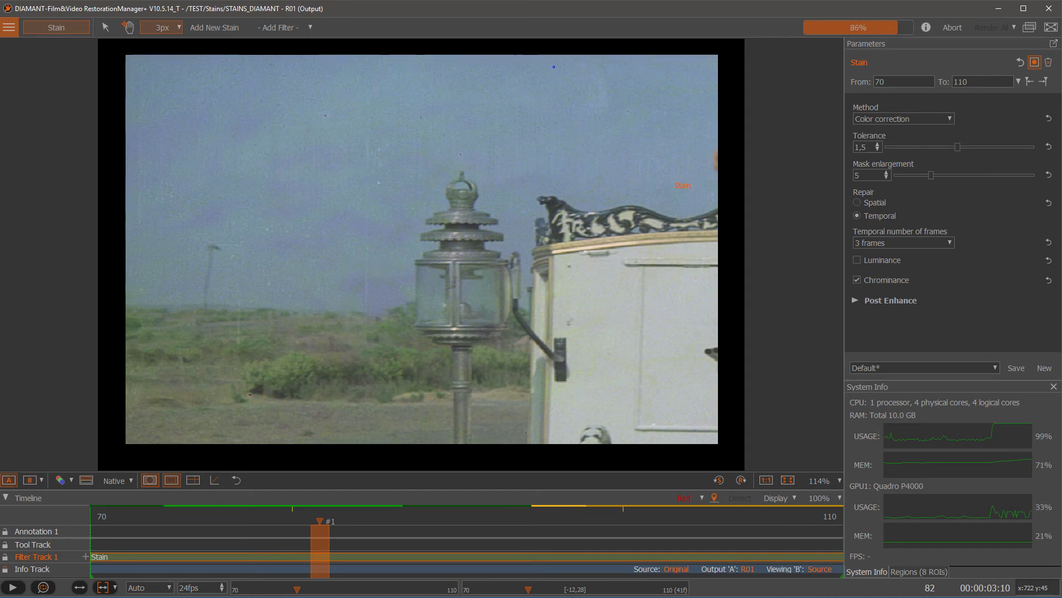
key(Right)
key(Right)
key(Right)
key(Right)
key(Right)
key(Right)
key(Right)
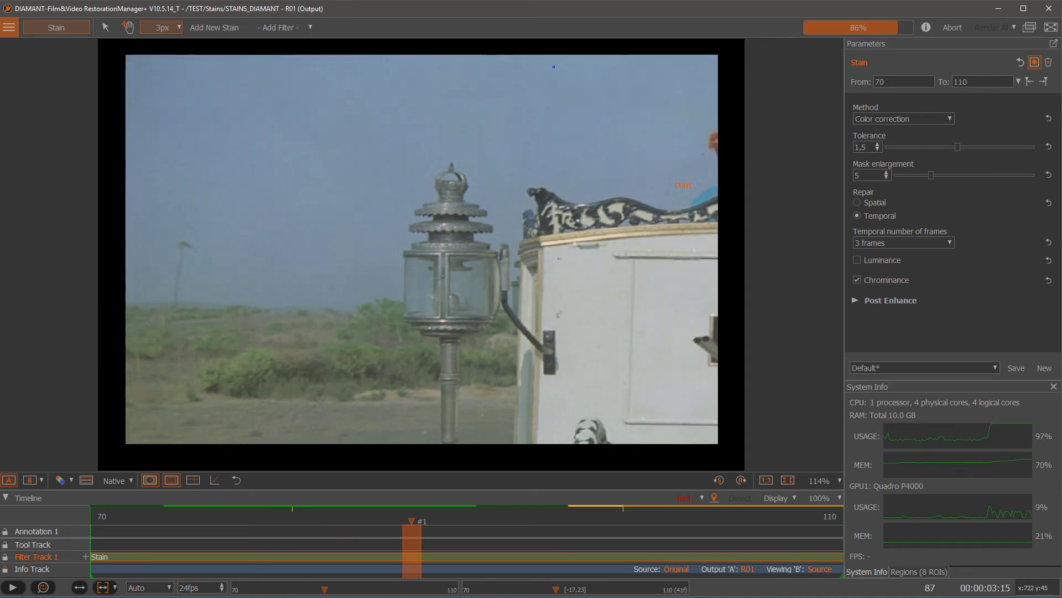
Step: Keep toggling source and cleaned output through frames 84–103 until rendering finishes
key(b)
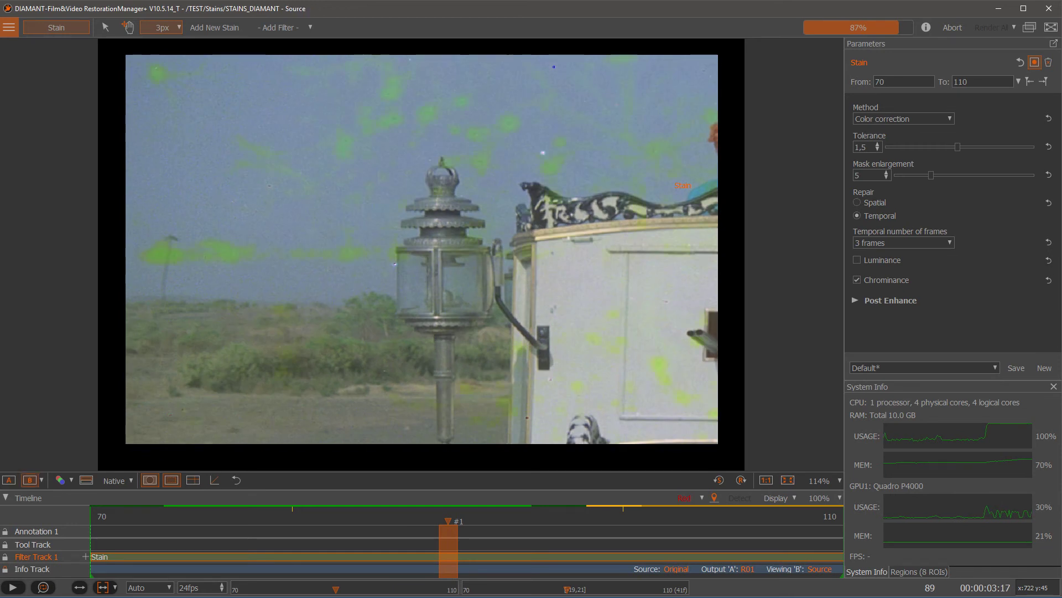
key(a)
key(b)
key(a)
key(b)
key(a)
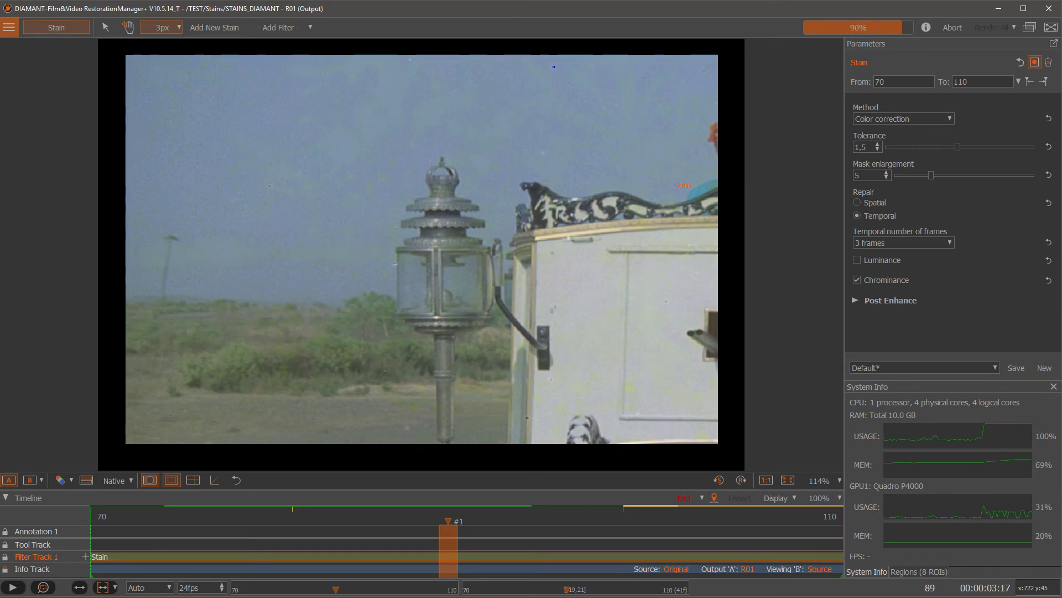
key(b)
key(a)
key(Right)
key(Right)
key(Right)
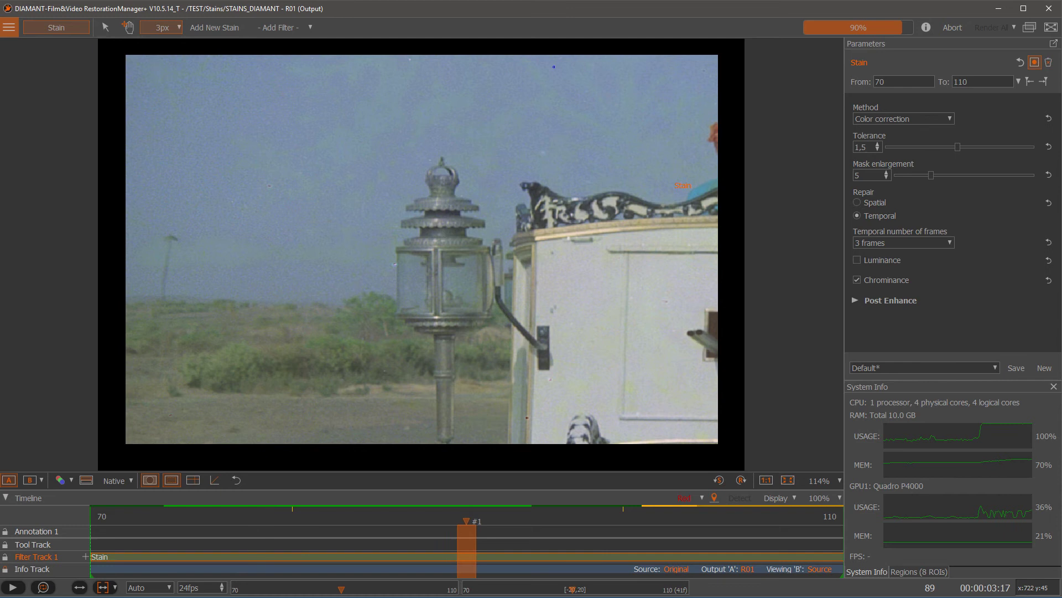
key(Right)
key(Right)
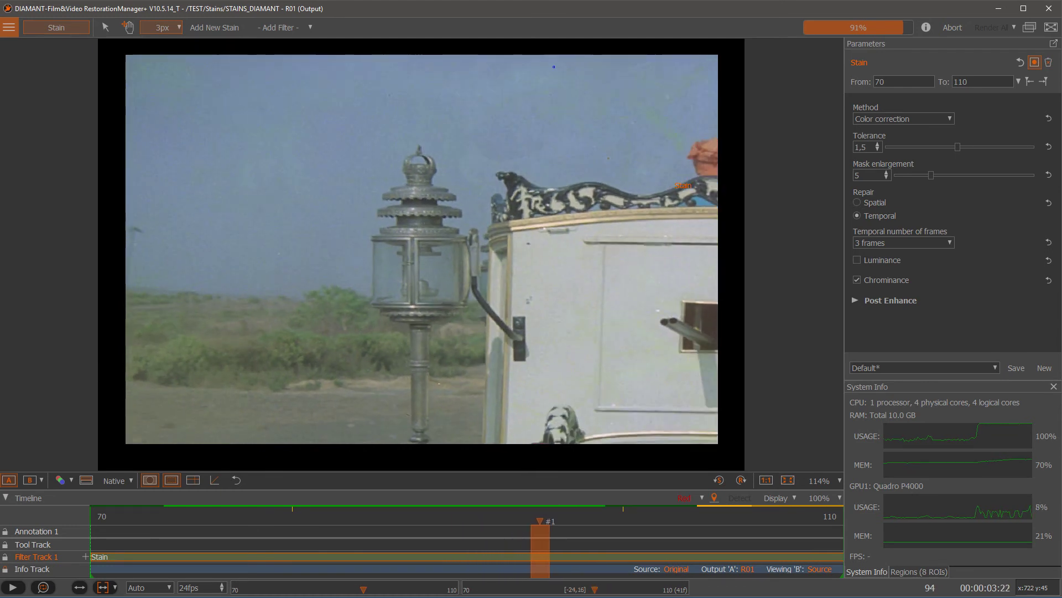
key(b)
key(a)
key(b)
key(a)
key(b)
key(Right)
key(Right)
key(a)
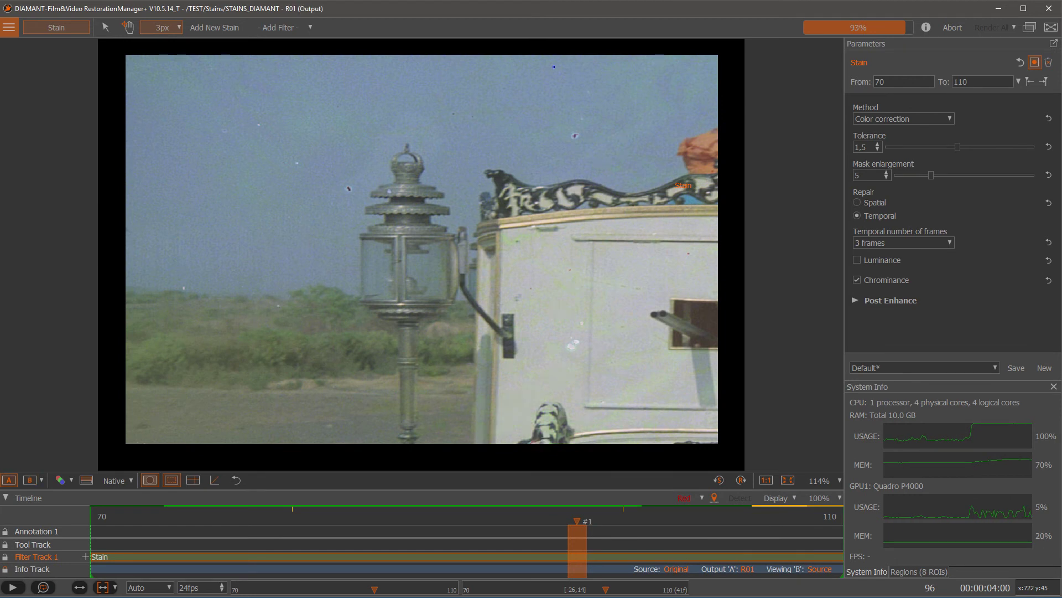
key(b)
key(a)
key(Right)
key(b)
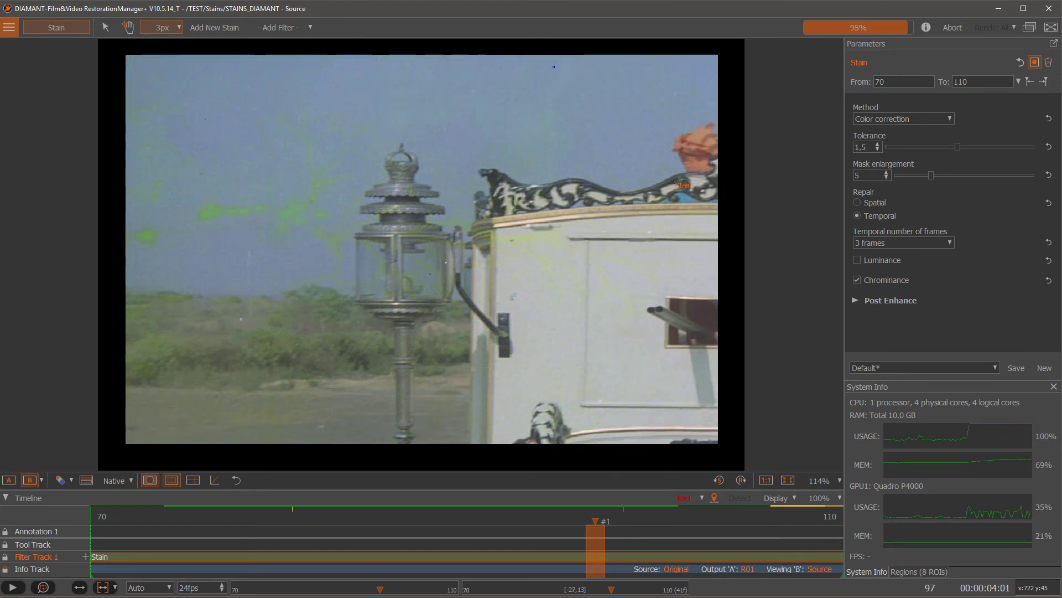
key(a)
key(Right)
key(Right)
key(Right)
key(Right)
key(Right)
key(Right)
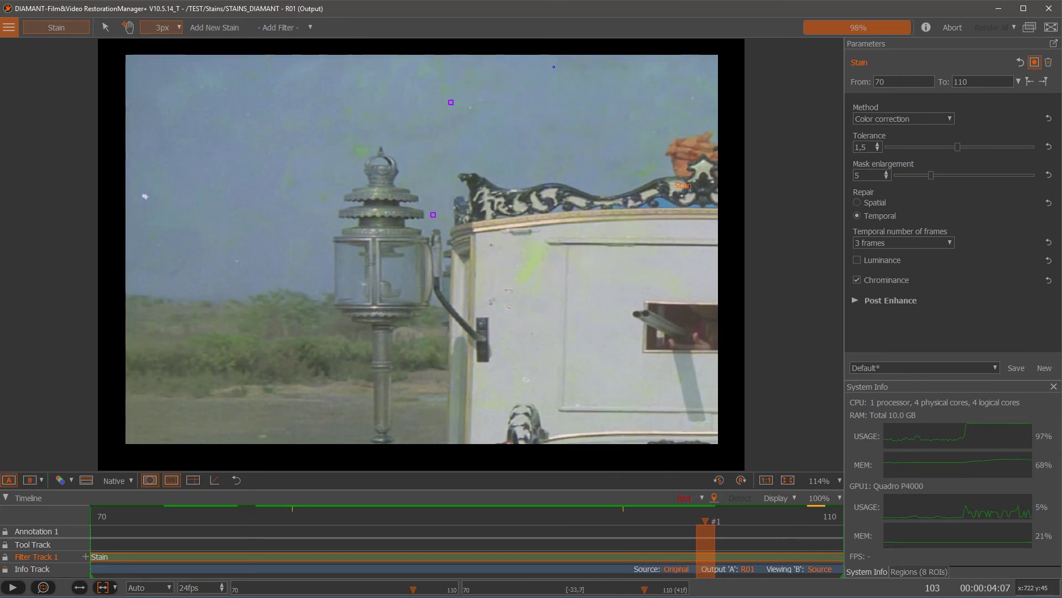
Step: Flip between the A output and B source views to compare the green-stained footage
key(b)
key(a)
key(b)
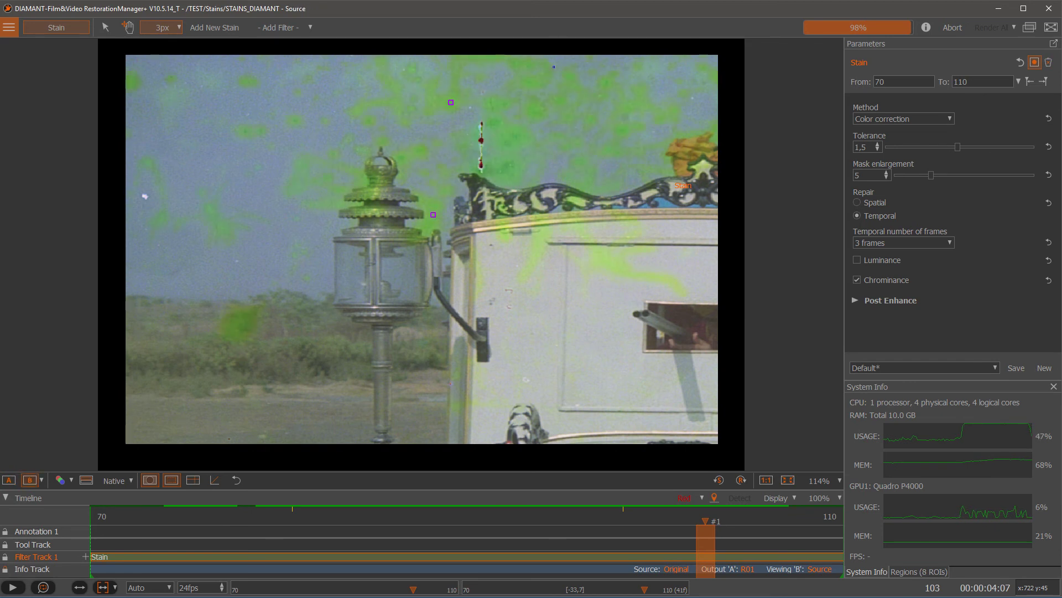
key(a)
key(b)
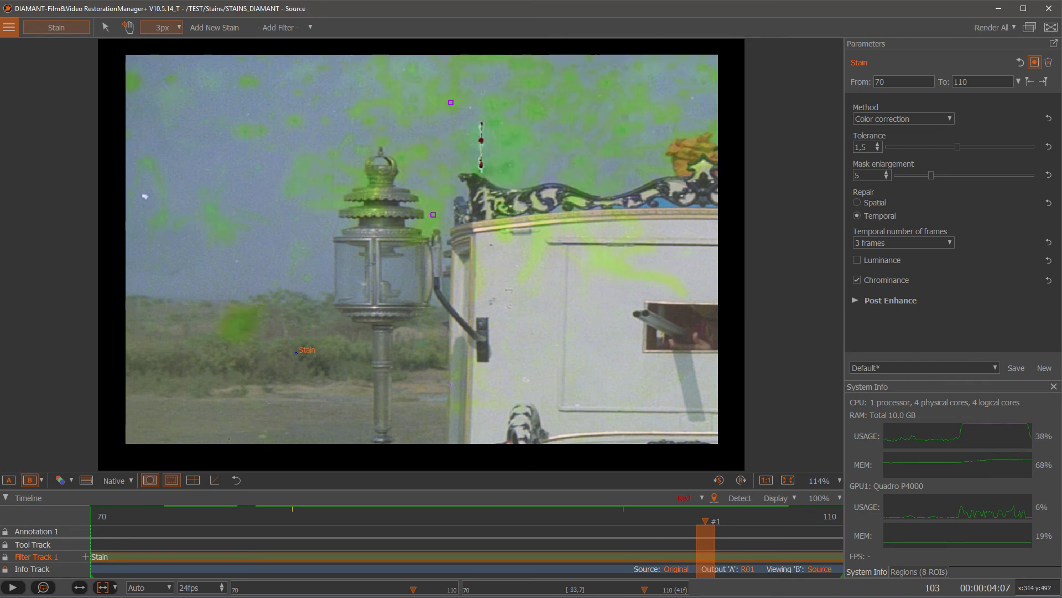
Step: Switch the comparison to SideBySide Horizontal and play the footage through, then stop
click(41, 481)
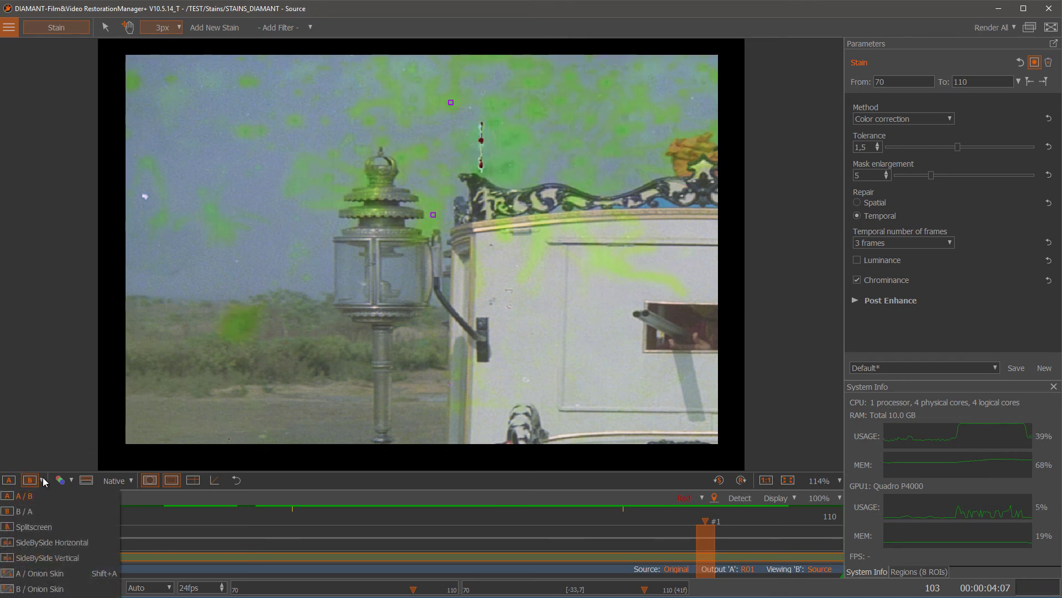
click(71, 543)
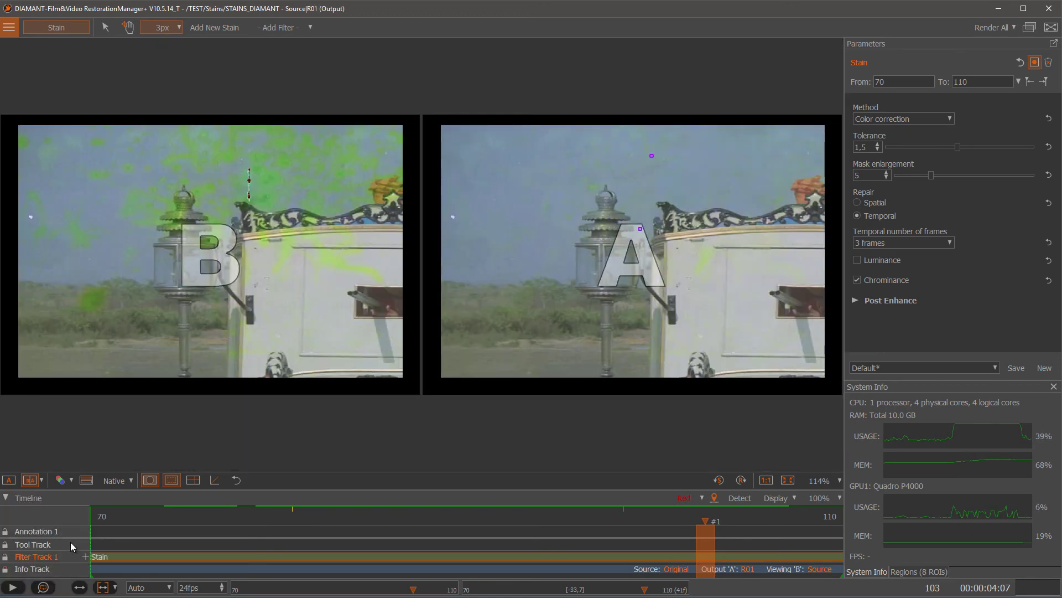
key(space)
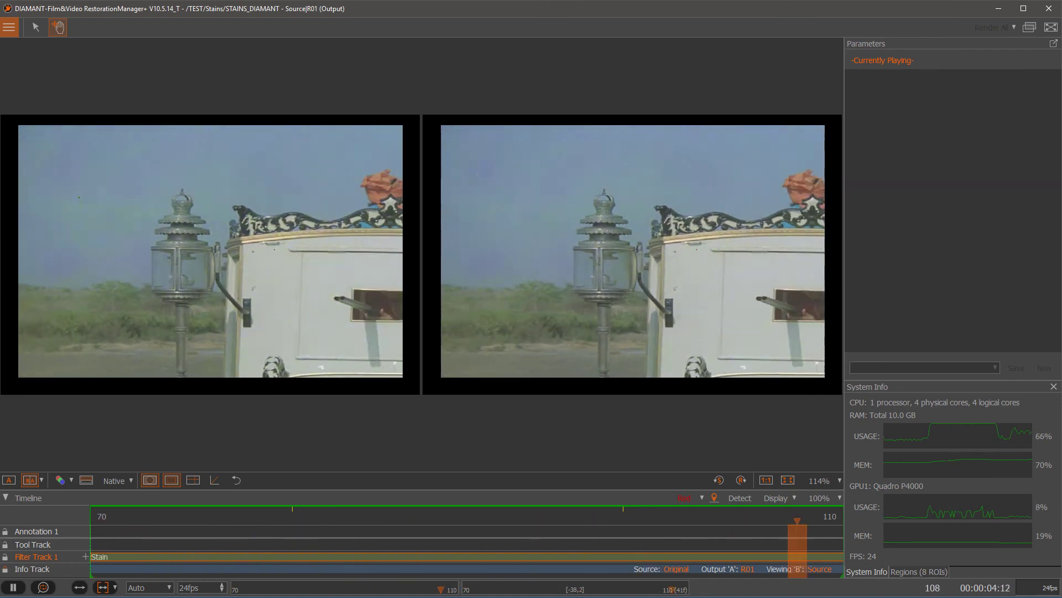
click(467, 556)
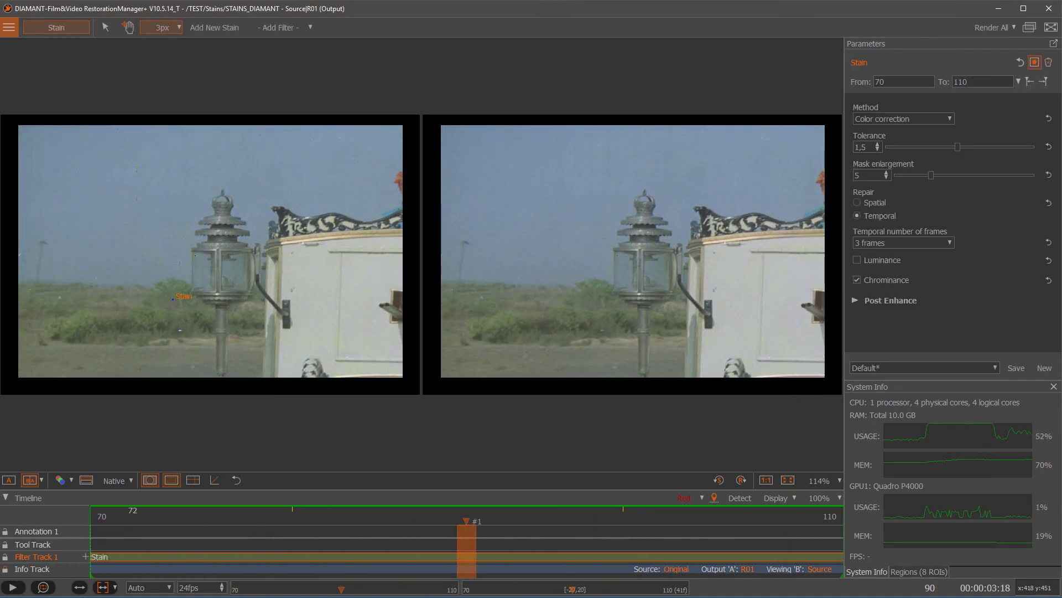
Step: Step back three frames and bring up the filter list for Filter Track 1
key(Left)
key(Left)
key(Left)
key(Left)
key(Left)
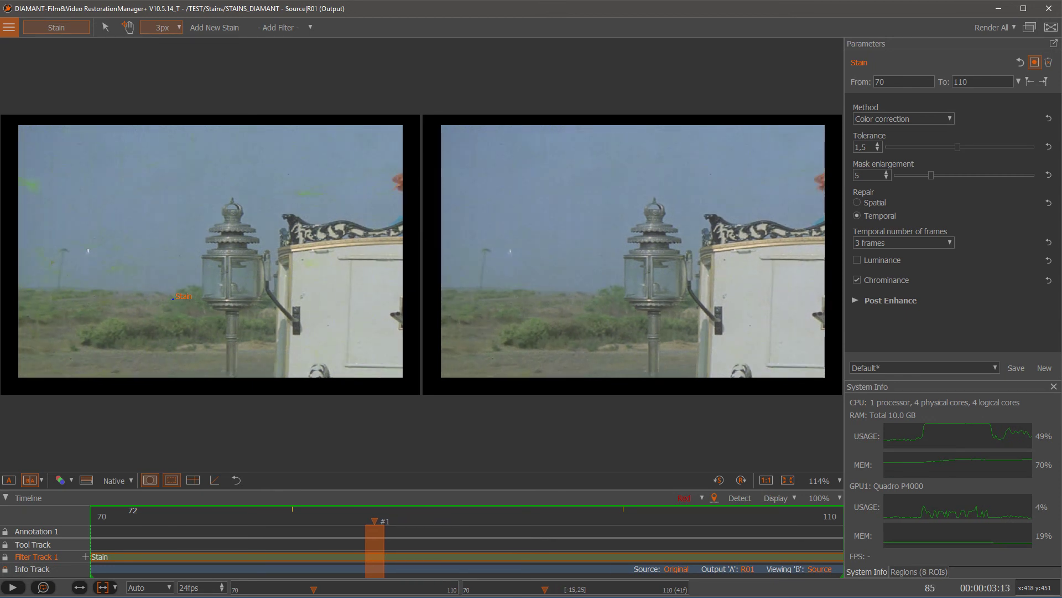
key(Left)
key(Left)
key(Left)
key(Left)
key(Left)
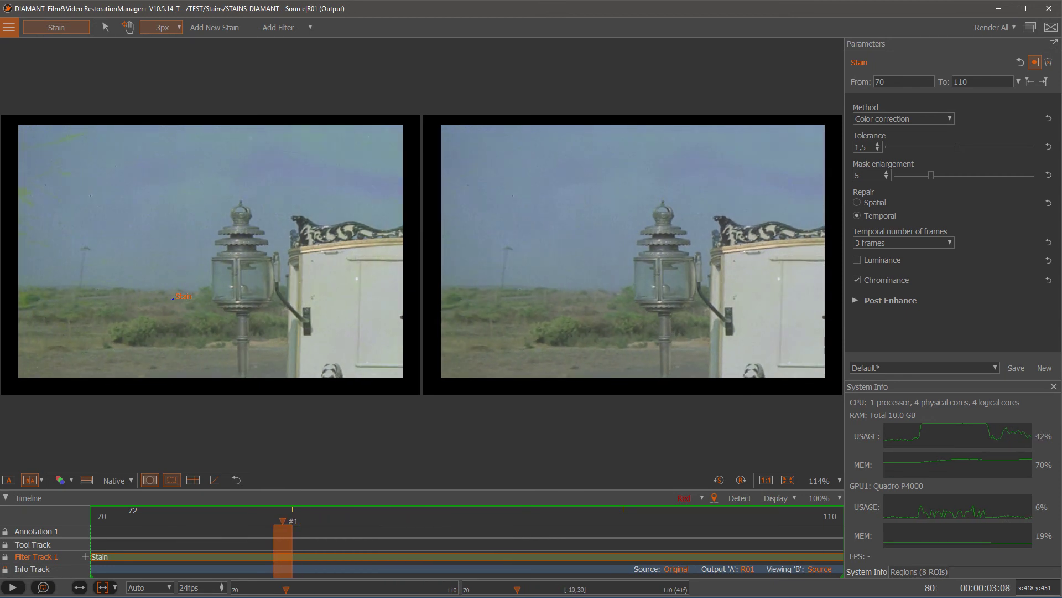
key(Left)
key(Left)
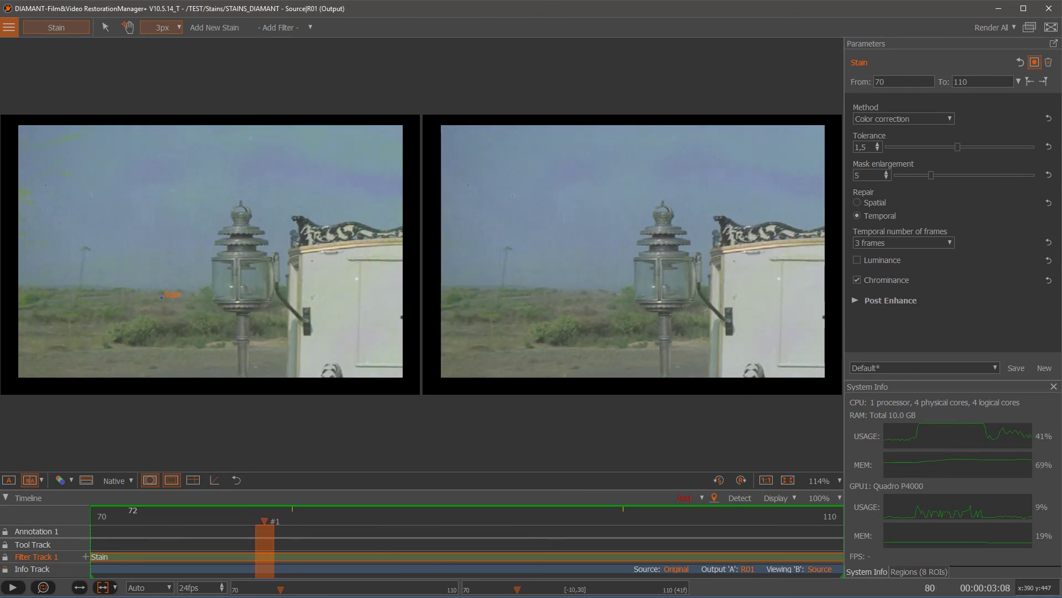
click(86, 556)
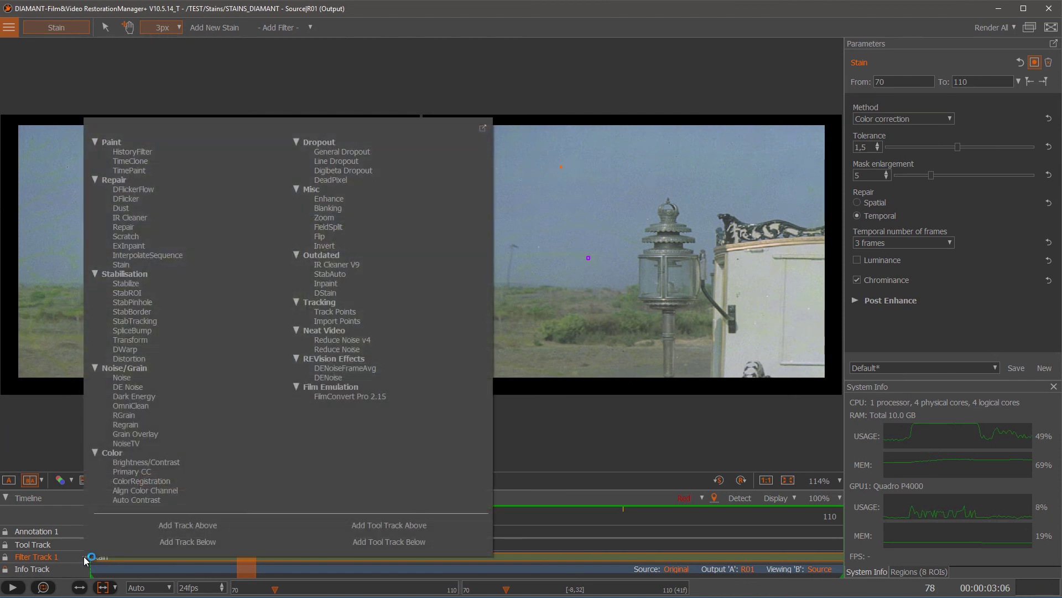
Step: Add another Stain filter on a new track using the Smoothing method
click(140, 263)
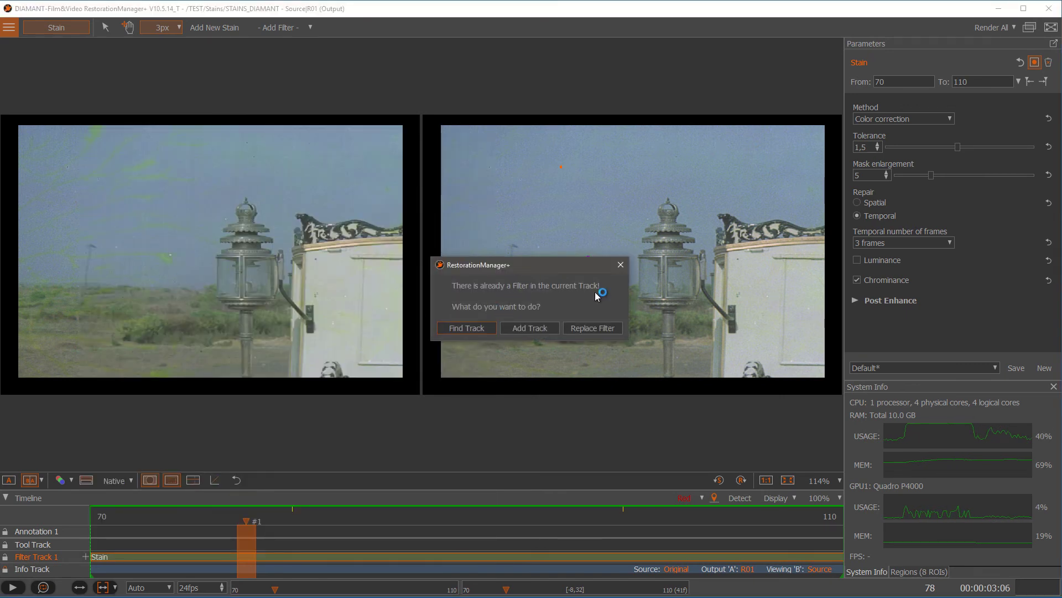
click(473, 329)
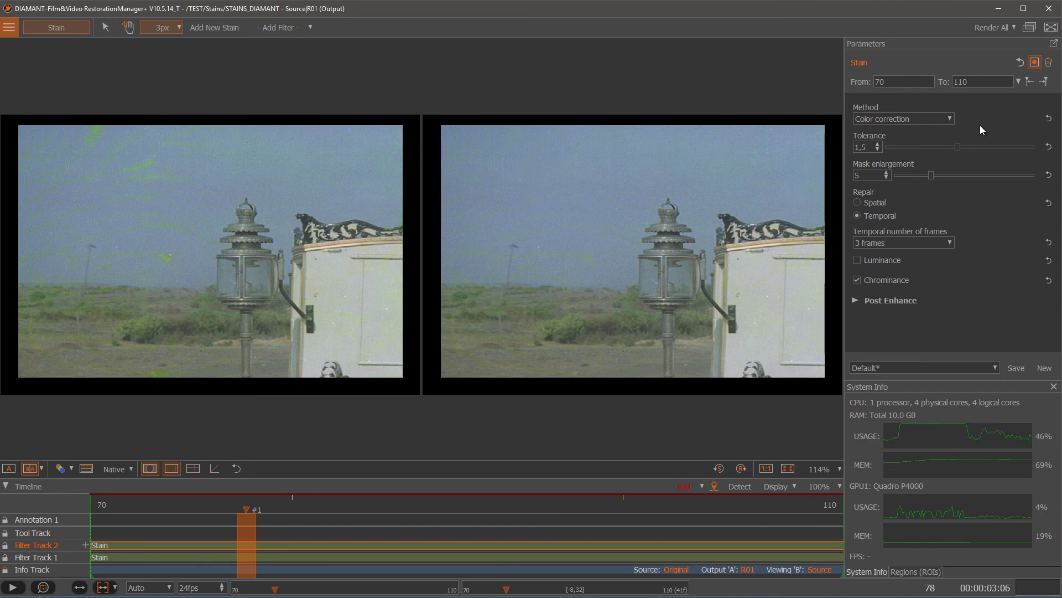
click(918, 118)
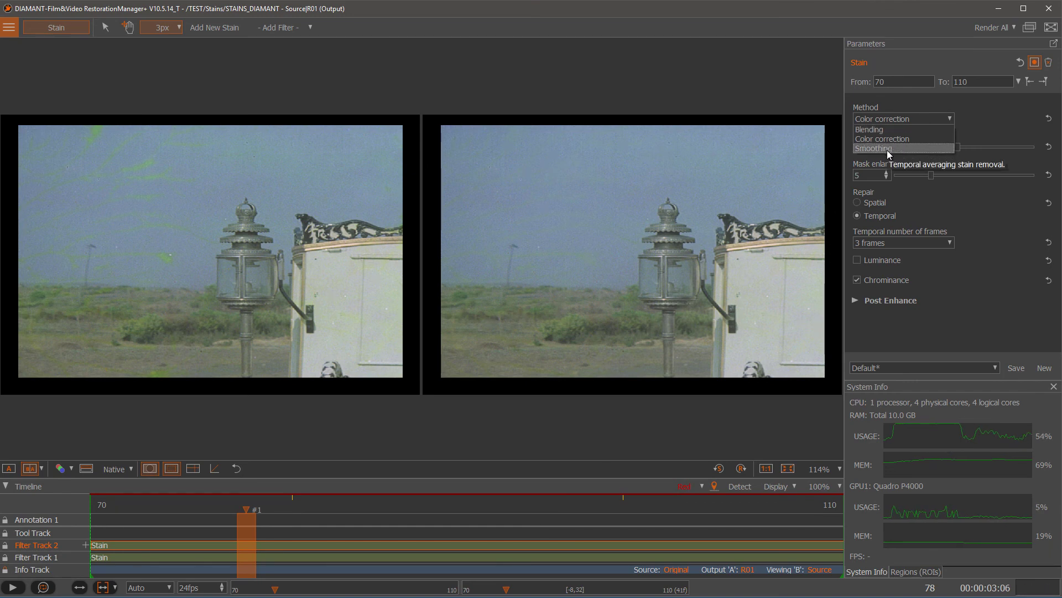
click(887, 148)
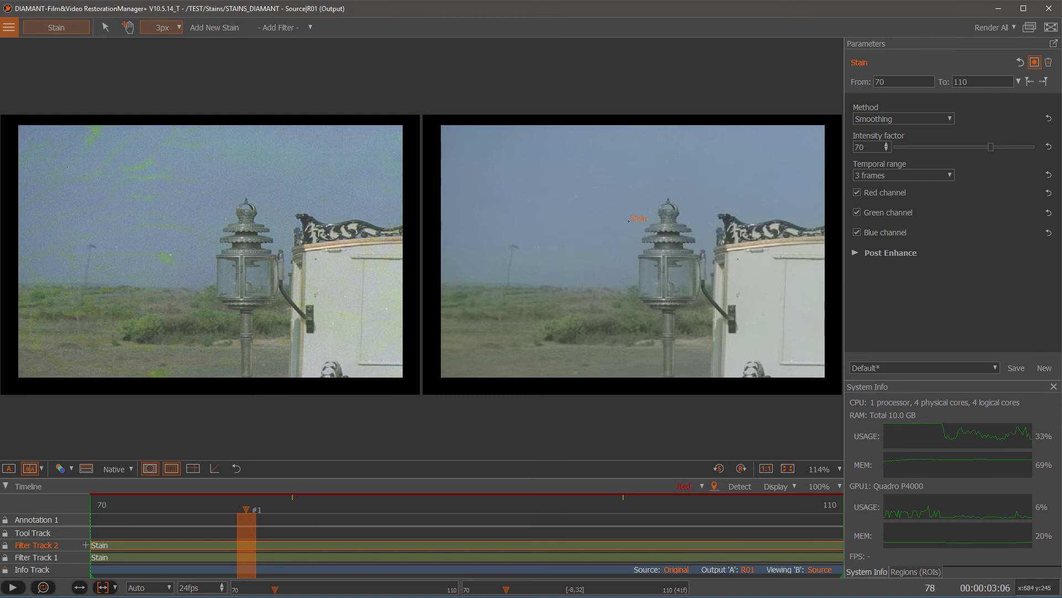
Step: Show the original source alone, check luma, green, blue and red channels, then return to RGB
click(237, 468)
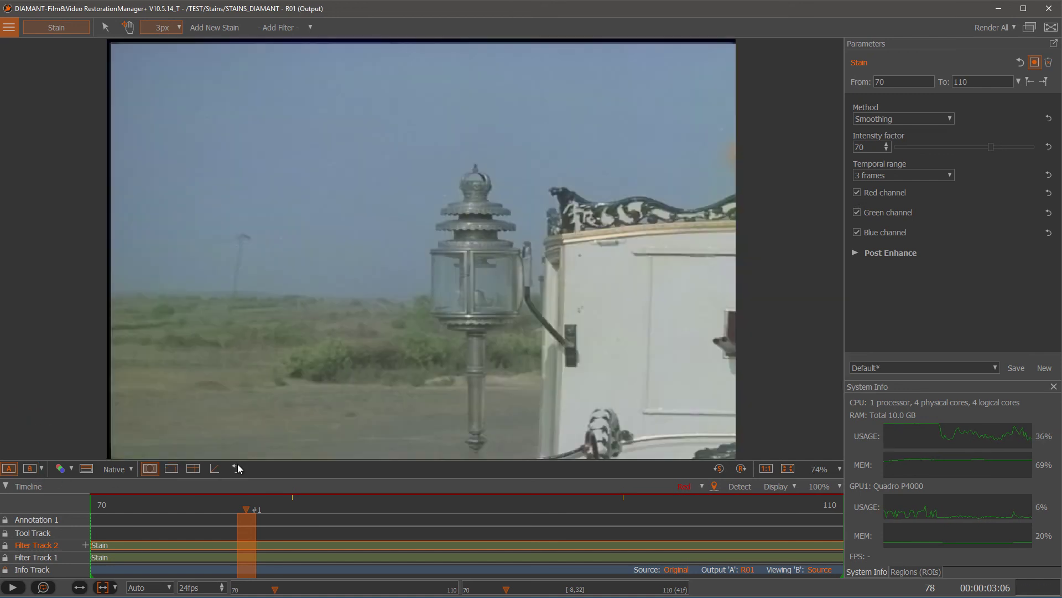
click(29, 469)
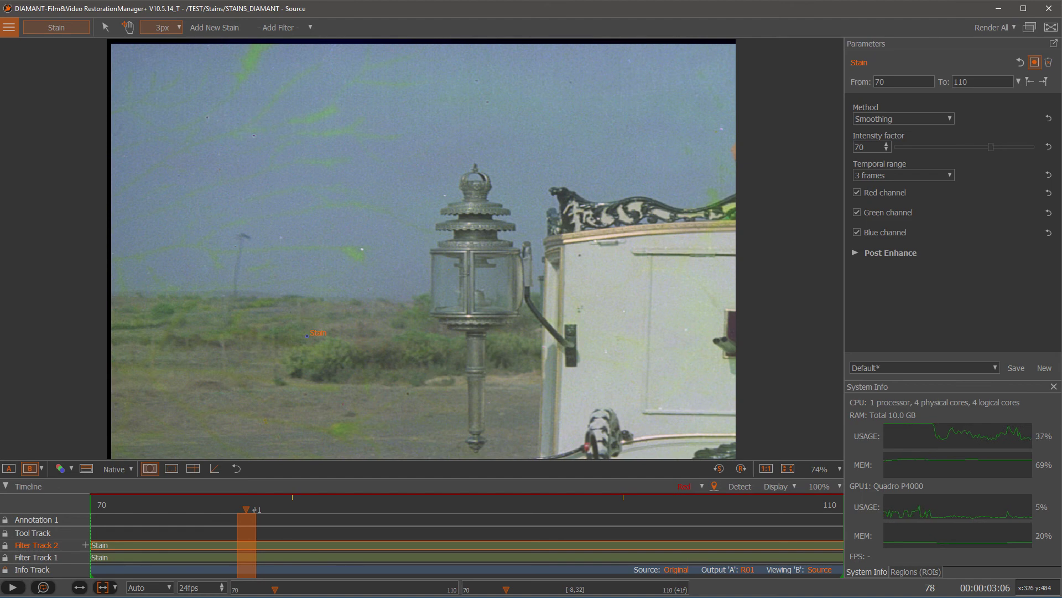
key(l)
key(g)
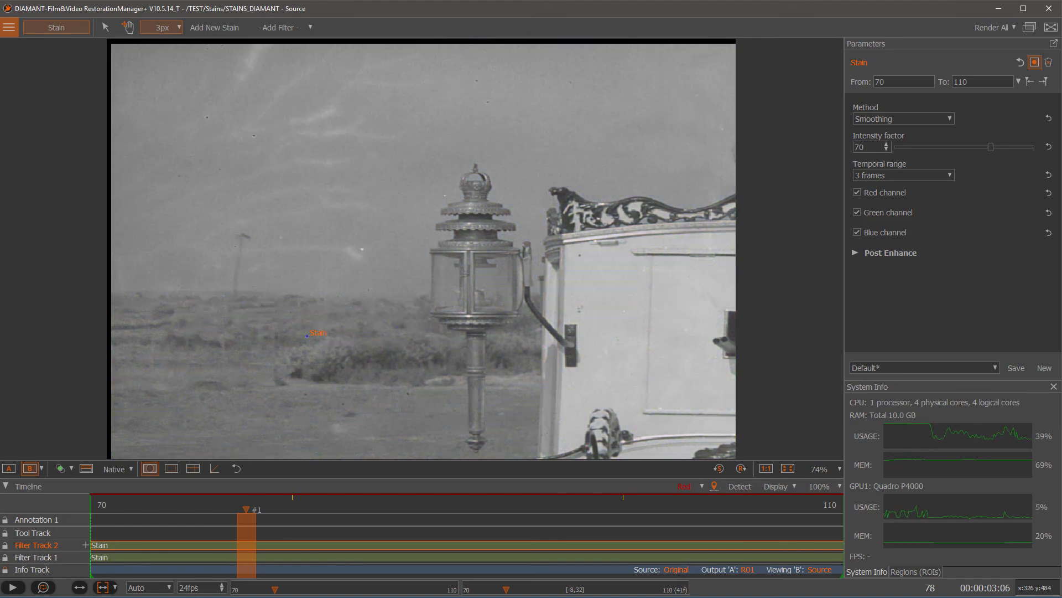
key(b)
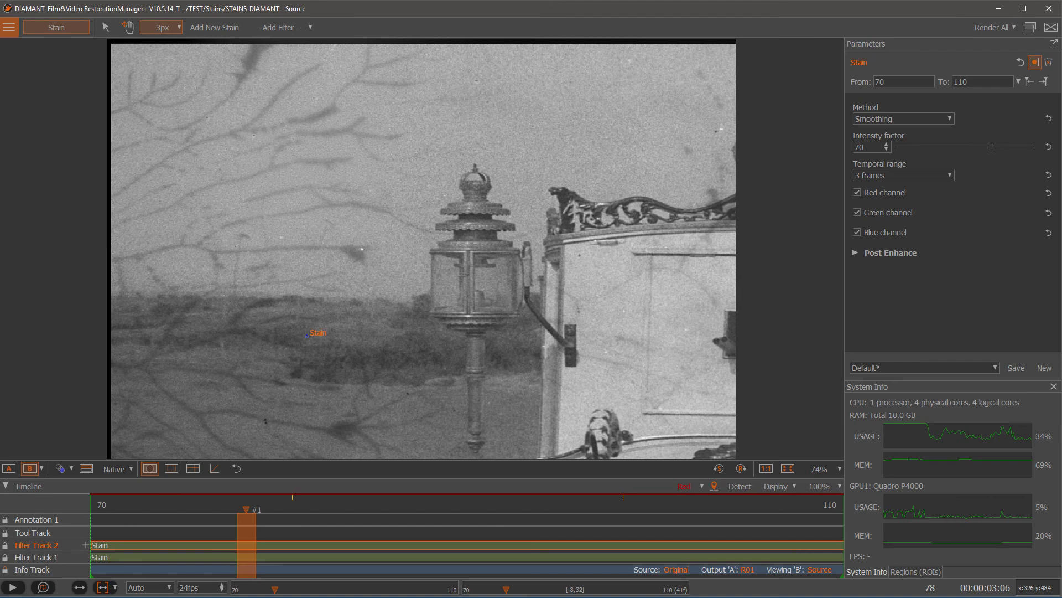
key(r)
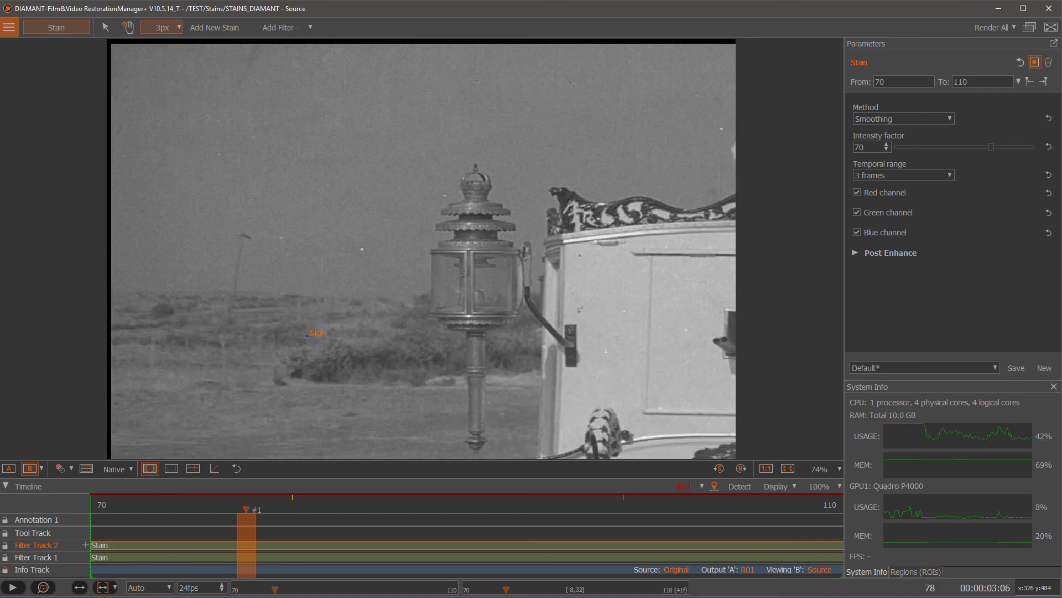
key(r)
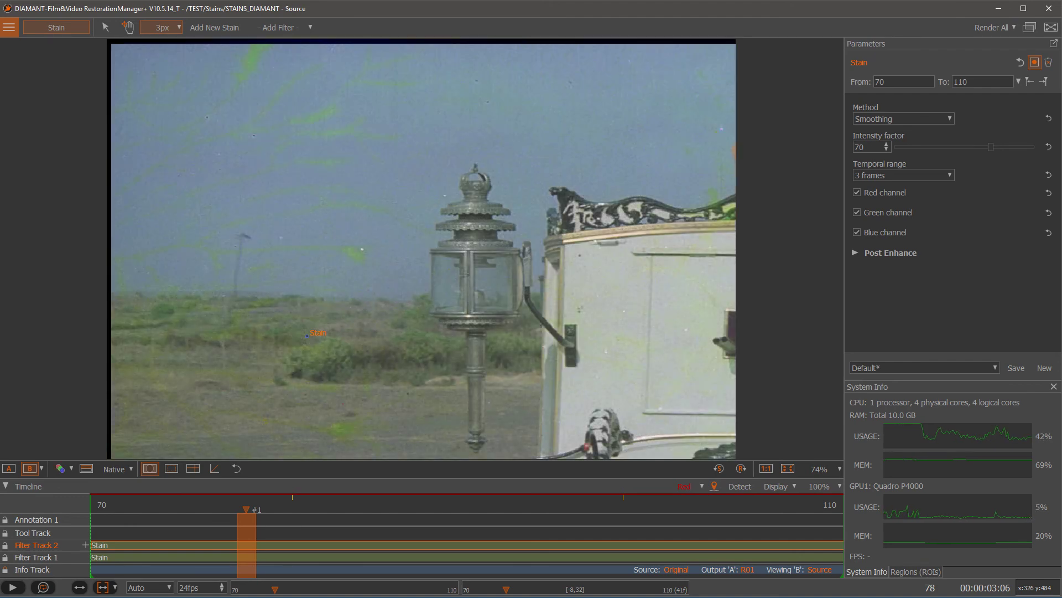
Step: Exclude the red channel from smoothing, start Render All, and toggle A/B views while it renders
click(858, 193)
click(991, 27)
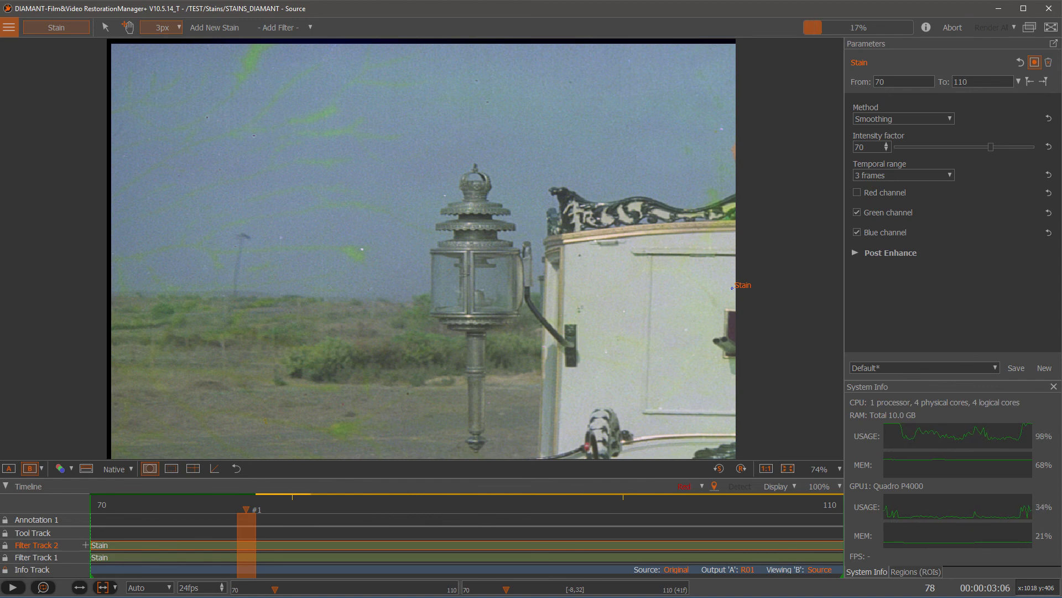
key(a)
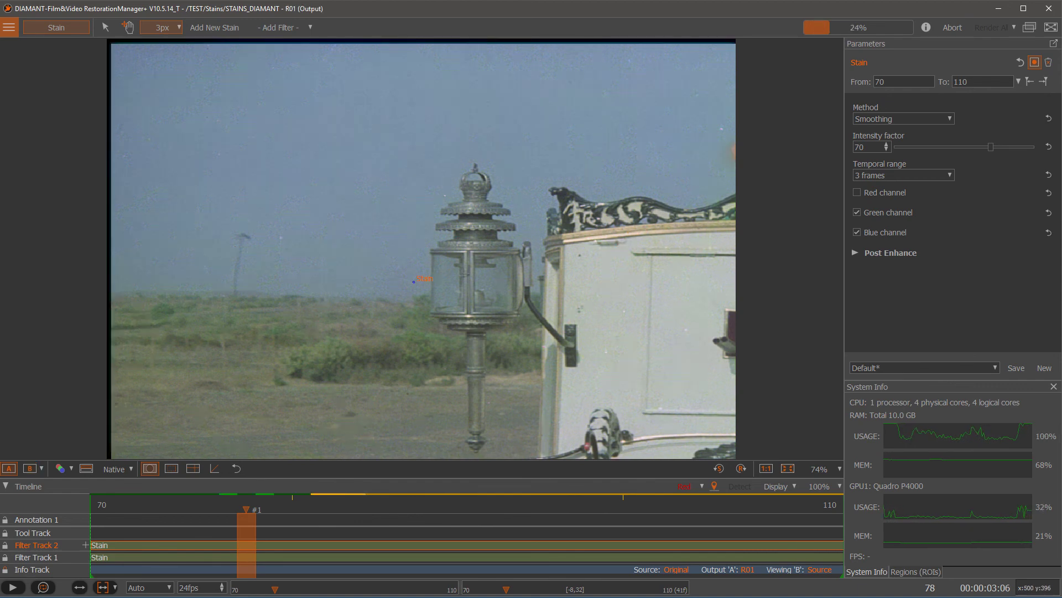
key(b)
key(a)
key(b)
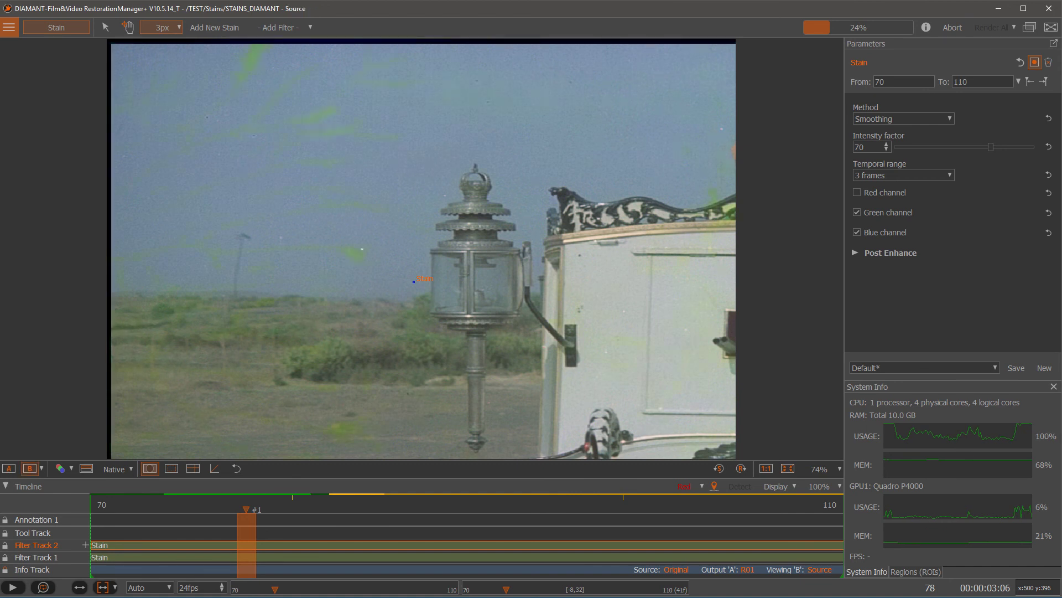
key(a)
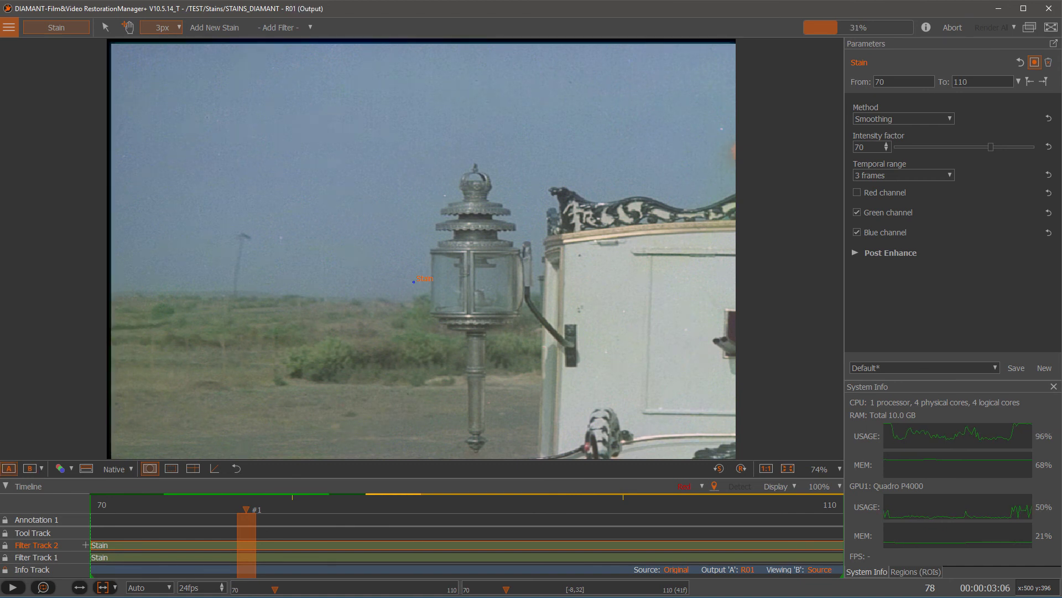
Step: Try Splitscreen, settle on SideBySide Horizontal, and jump to the #1 reference frame 81
click(41, 469)
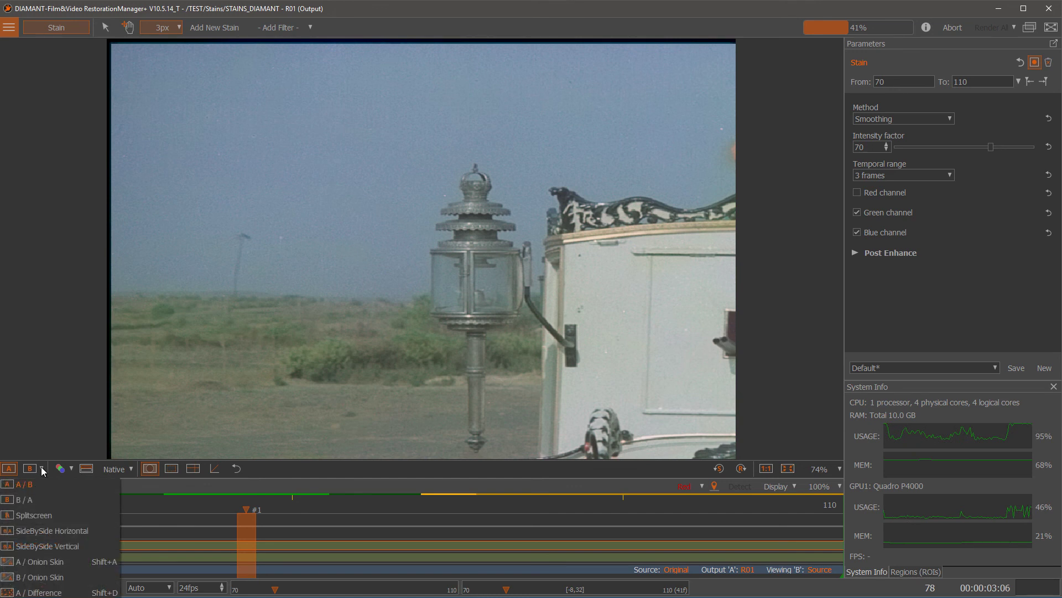
click(38, 516)
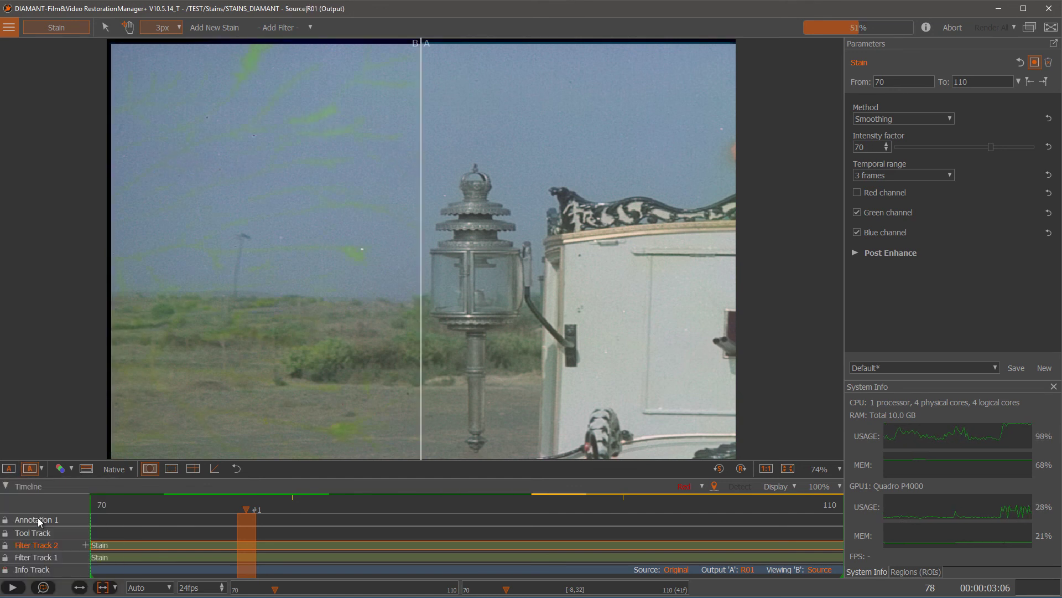
click(42, 469)
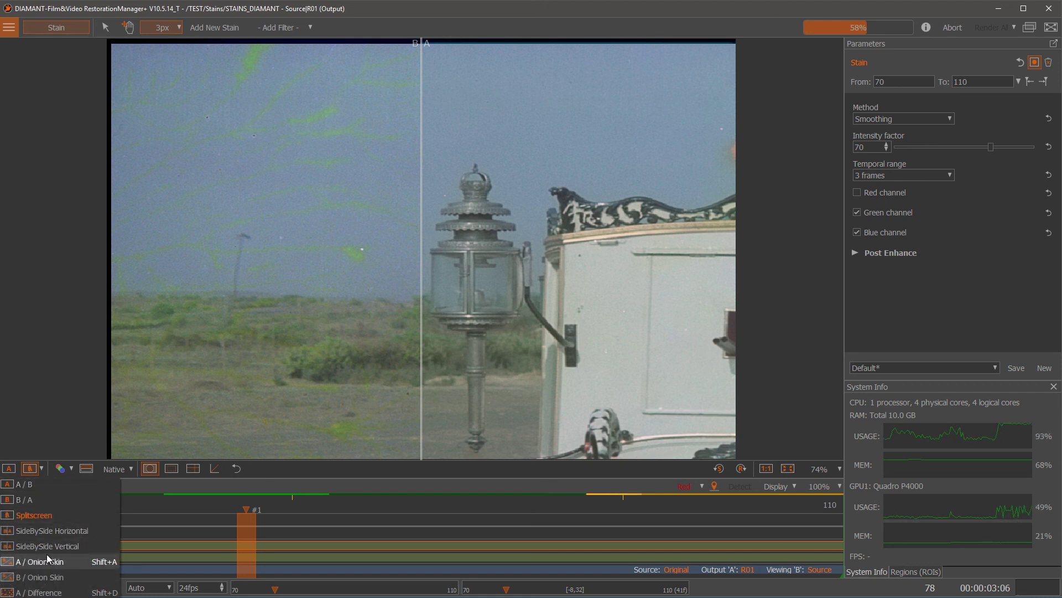
click(65, 533)
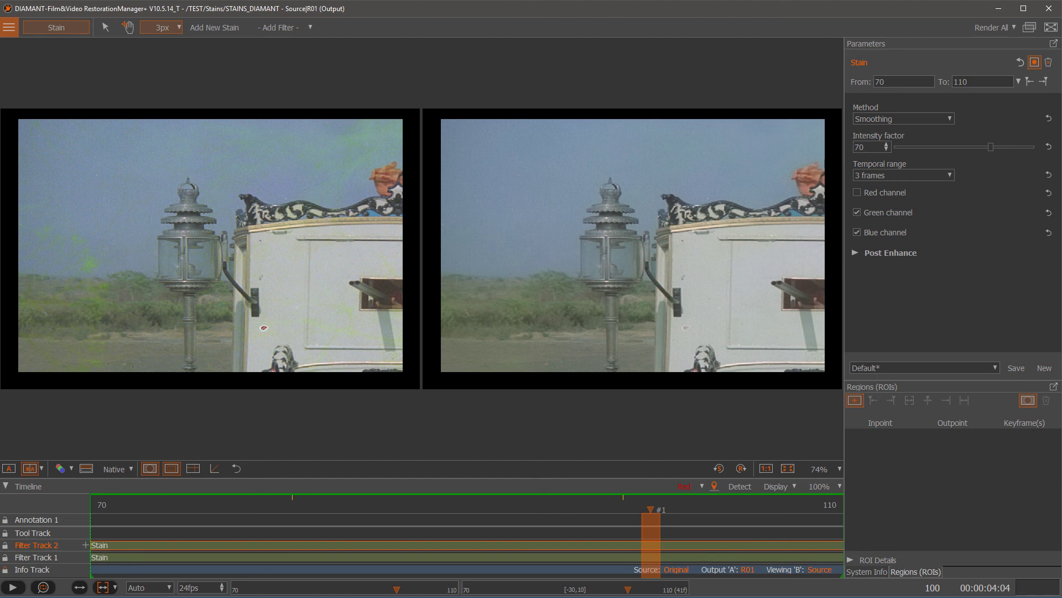
click(488, 436)
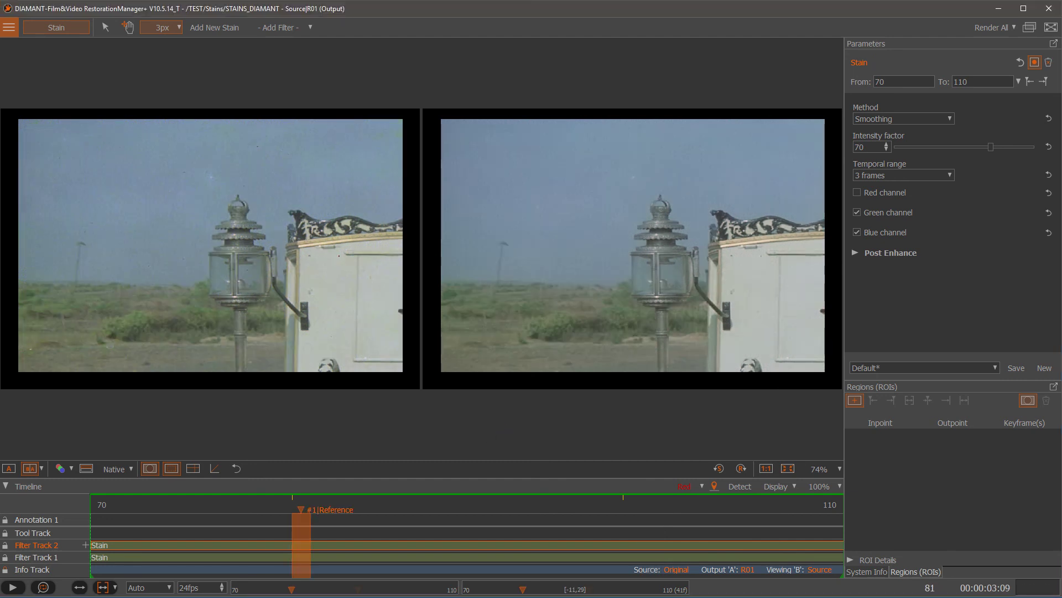
Step: Detach the viewer into a floating window, move it top-left and enlarge it to nearly full screen
click(1031, 31)
drag(660, 189, 352, 11)
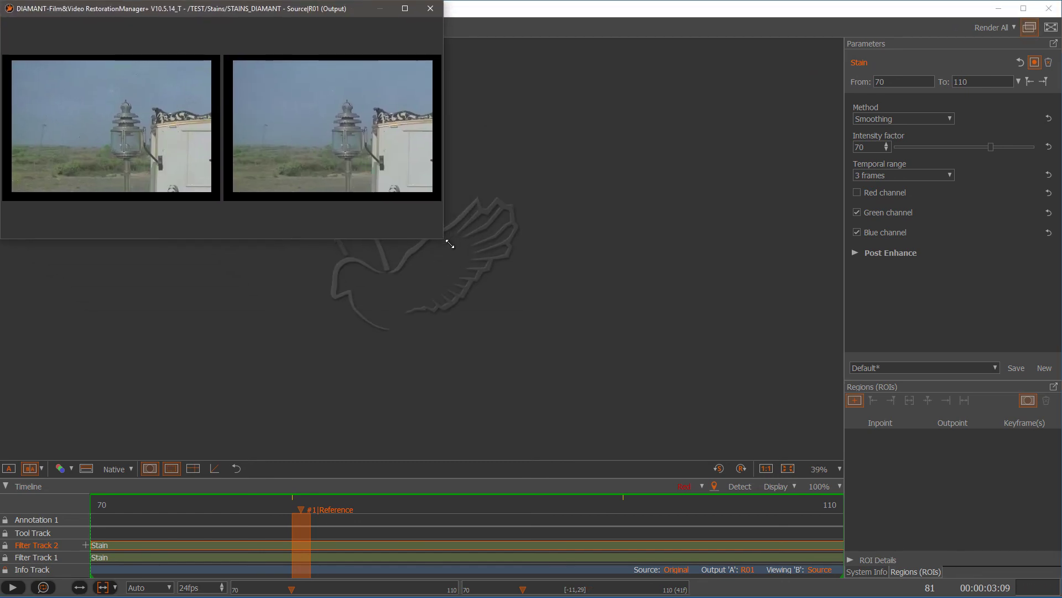
drag(450, 244, 1057, 594)
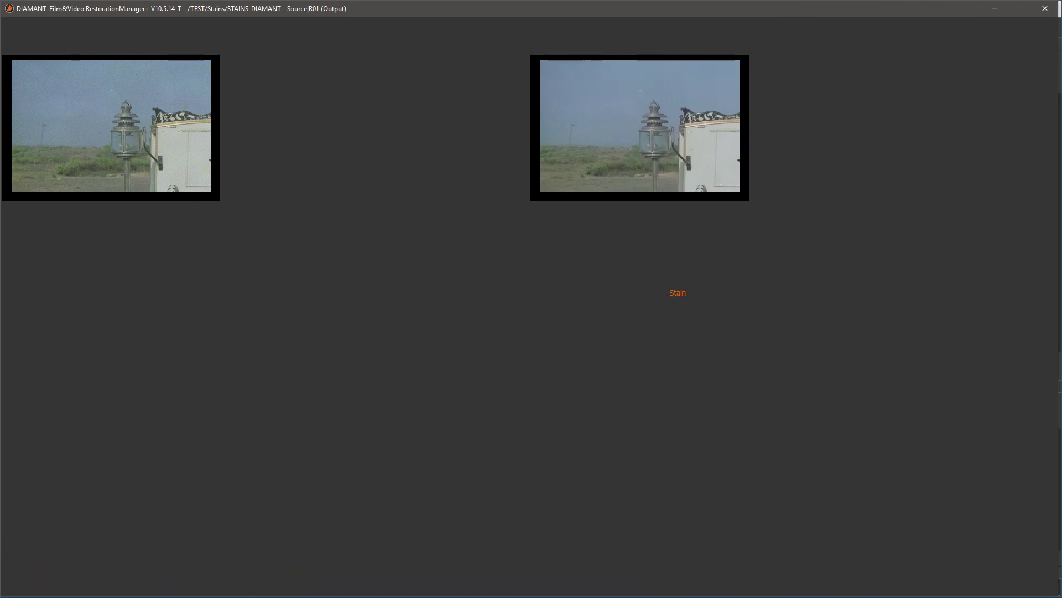